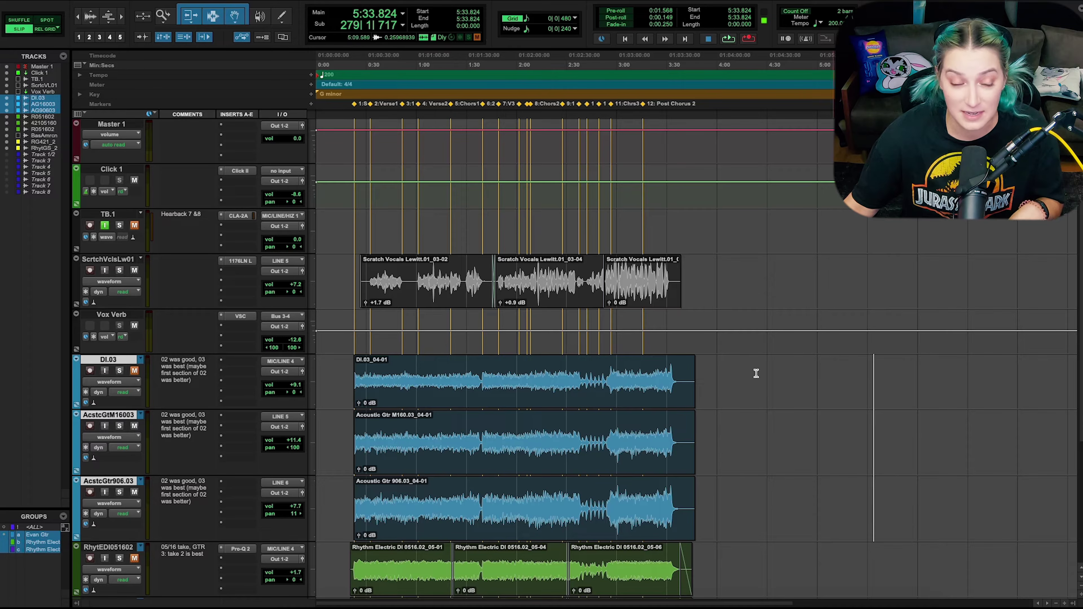
Show the Sends A-E column in the Edit window and switch to the Mix window.
left_click(78, 115)
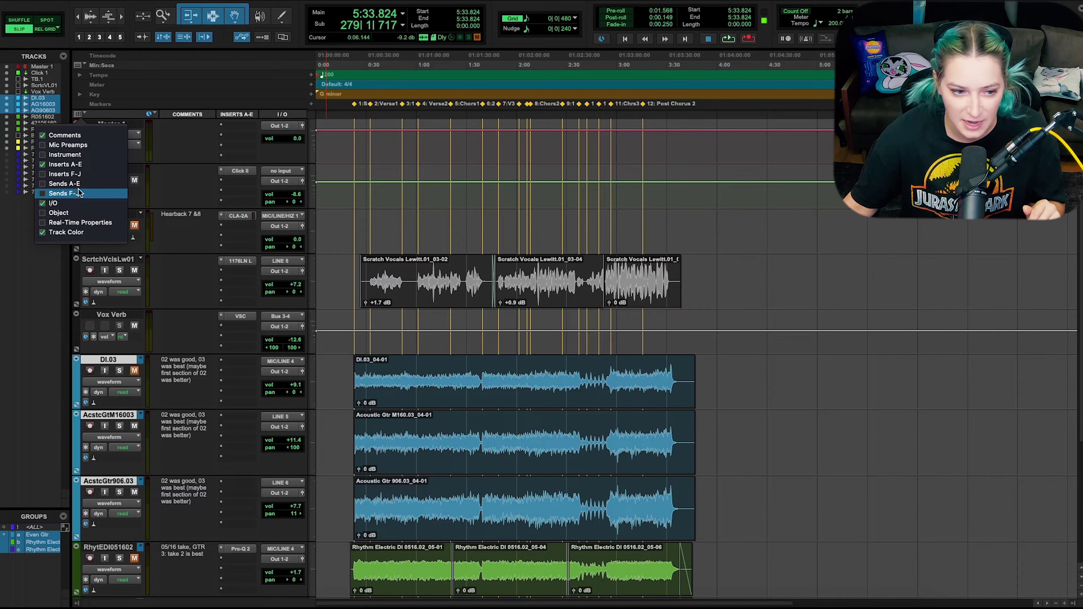
left_click(94, 185)
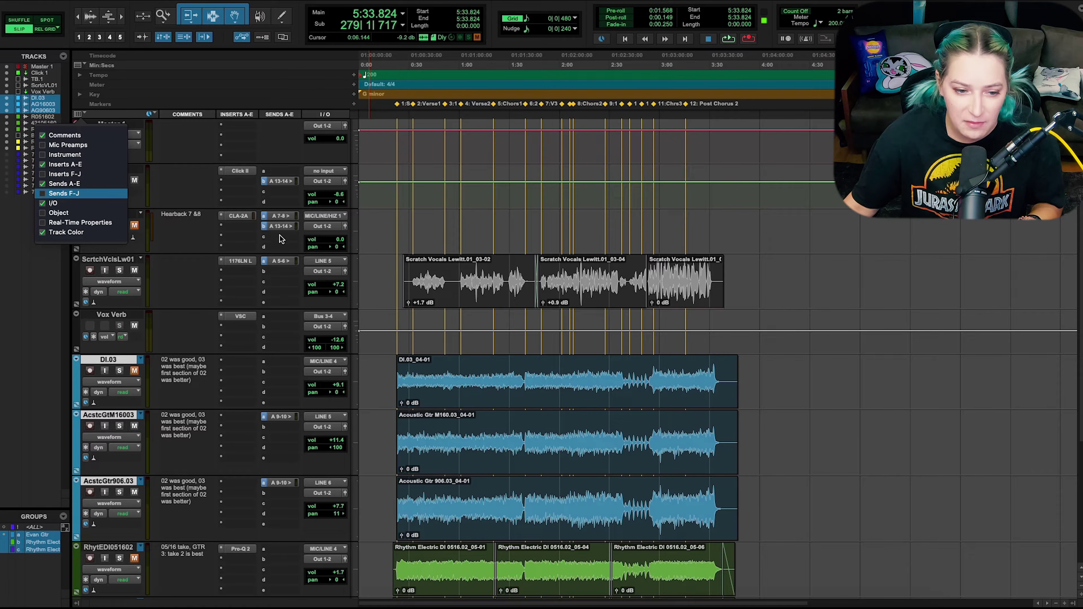
left_click(287, 221)
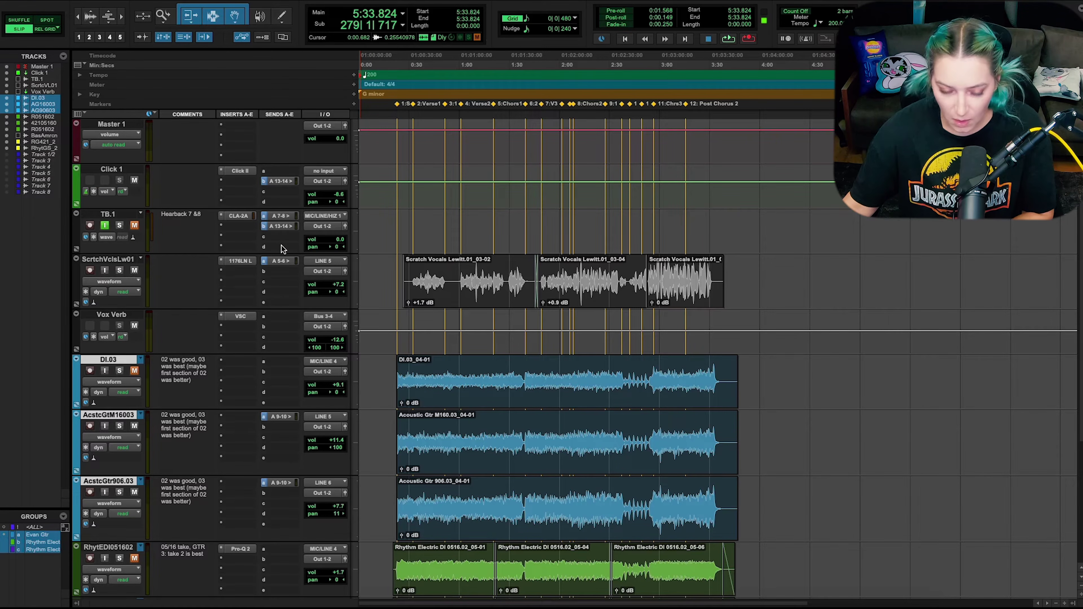
key("super+equal")
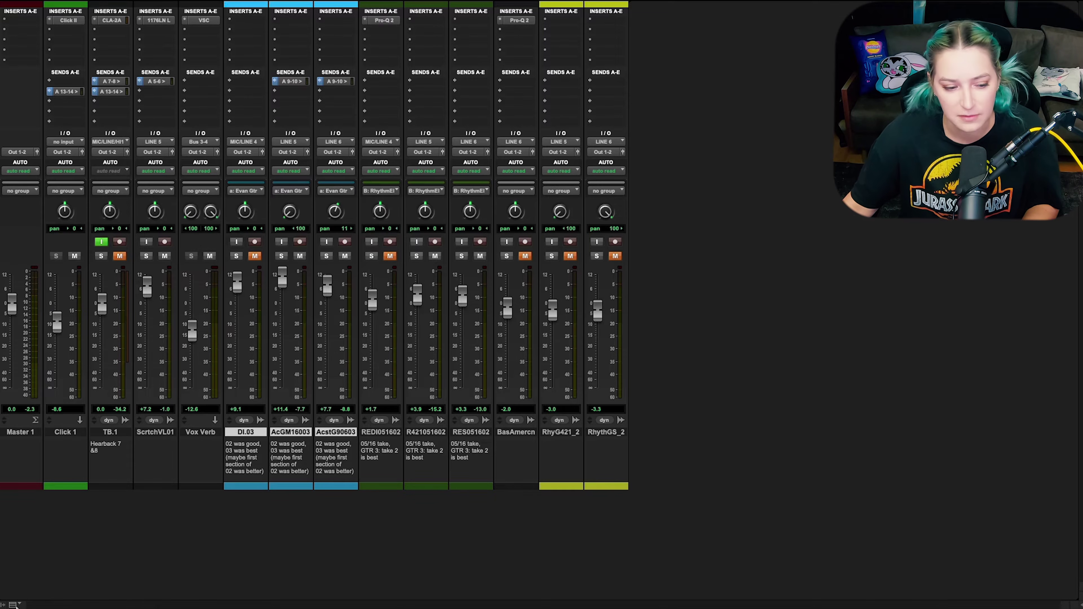
Toggle the Sends F-J and Sends A-E views of the mixer channel strips on and off.
left_click(19, 605)
left_click(45, 532)
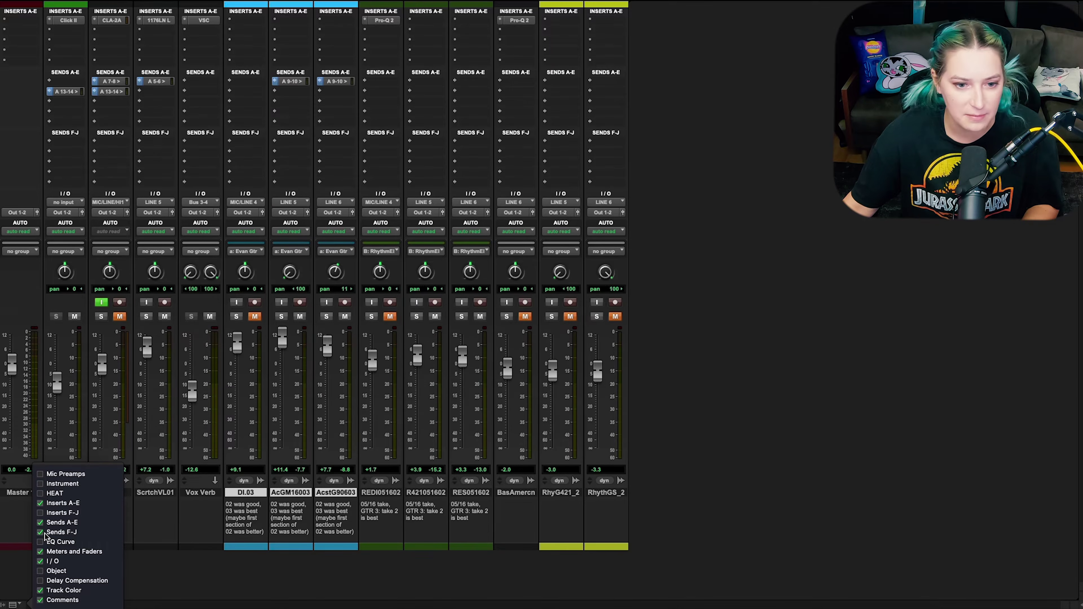
left_click(45, 533)
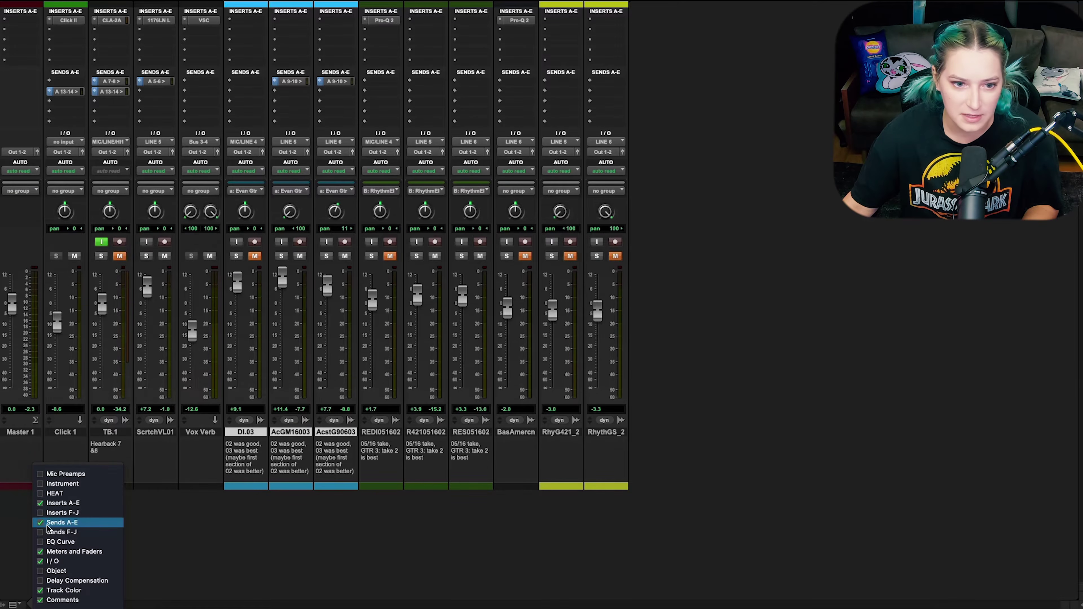
left_click(46, 523)
left_click(46, 522)
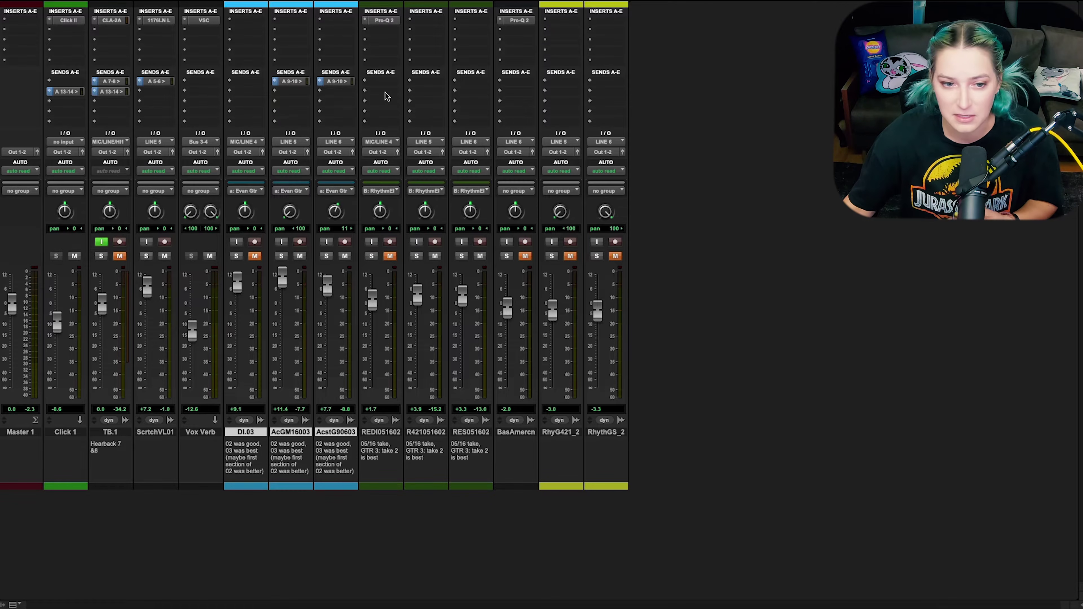
Assign Bus 9-10 (Stereo) to the second send slot of the AcstG90603 track.
left_click(337, 81)
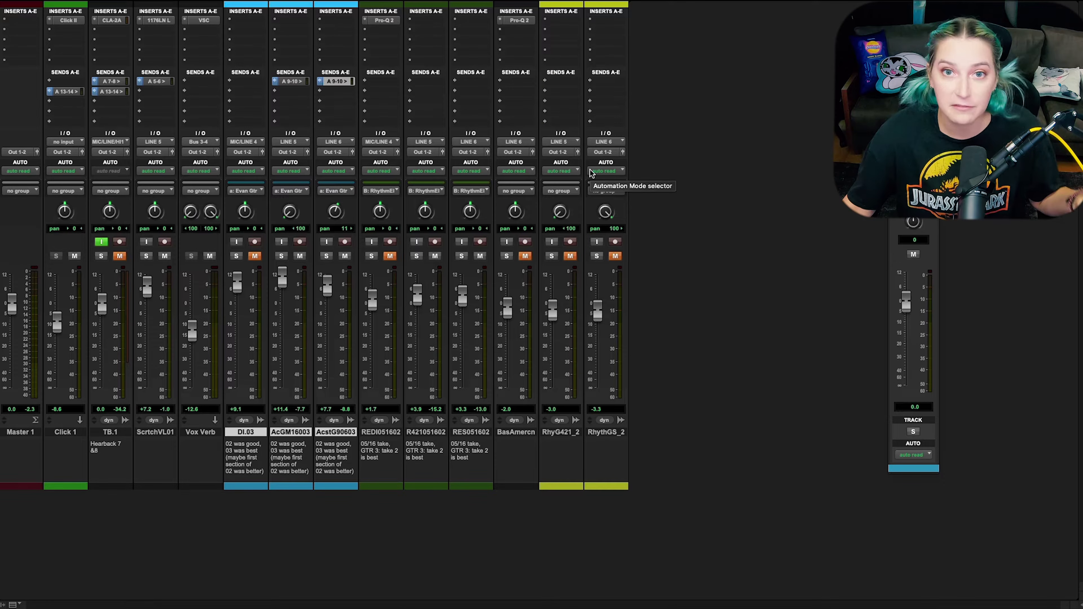
left_click(327, 92)
mouse_move(365, 106)
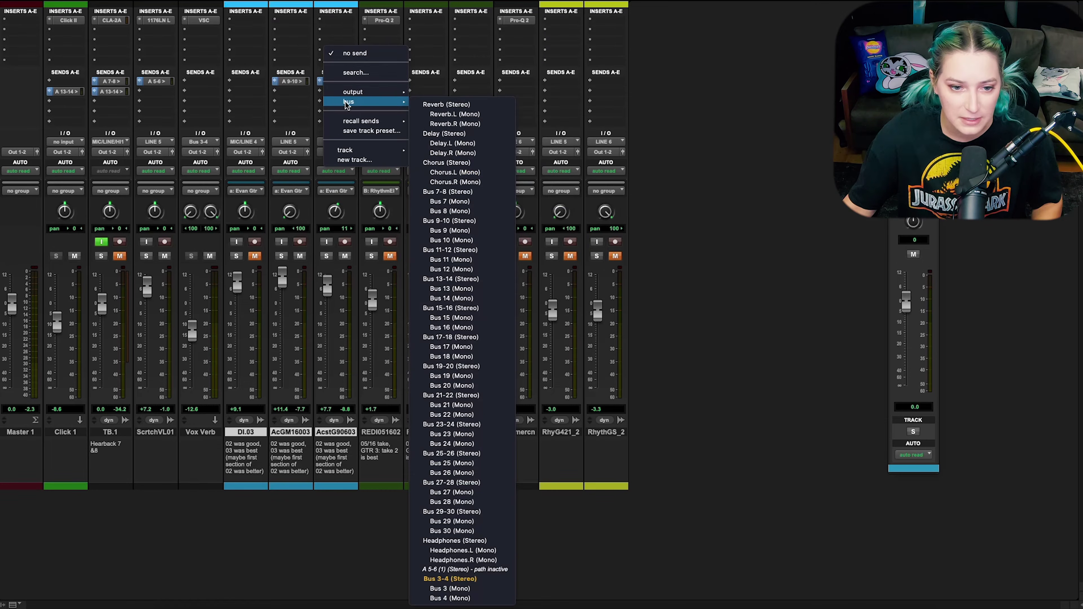
left_click(455, 222)
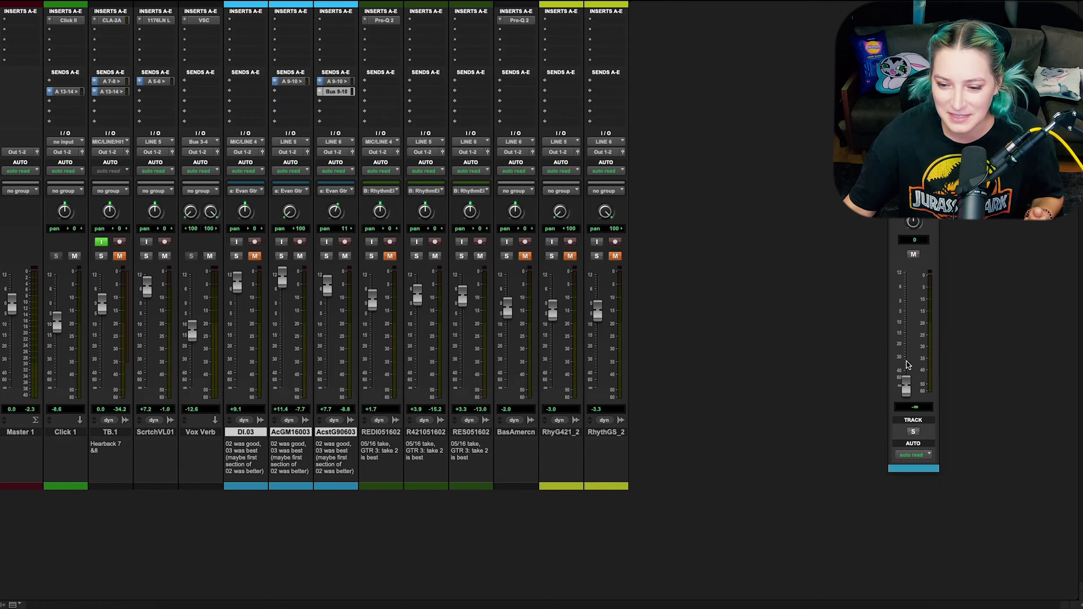
Move the Bus 9-10 send window over the mixer strips, then close and reopen it from the AcstG90603 send.
left_click_drag(927, 151, 499, 88)
left_click(339, 92)
left_click(339, 93)
left_click(340, 92)
left_click(339, 92)
left_click(340, 92)
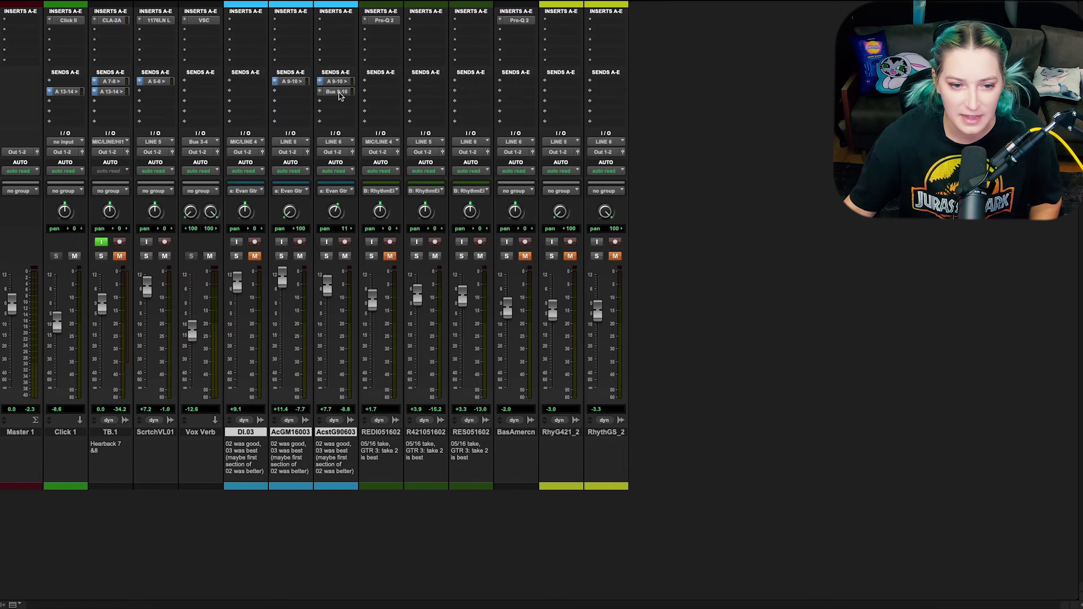
left_click(339, 93)
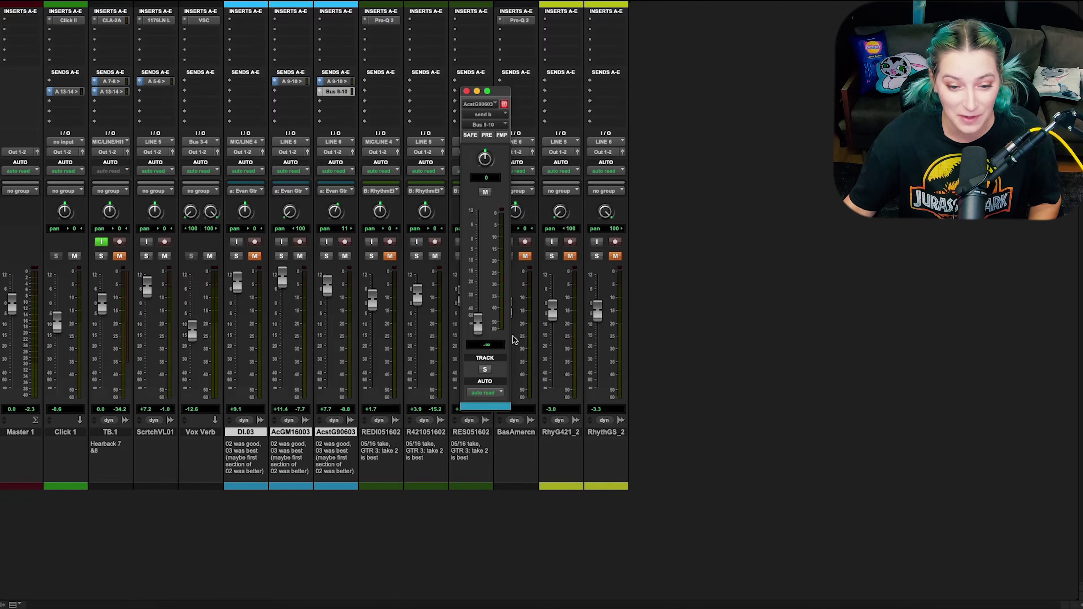
Set the Bus 9-10 send level to 0.0 dB, try a slightly lower level, and reset it to 0.0 dB.
left_click(477, 324, "alt")
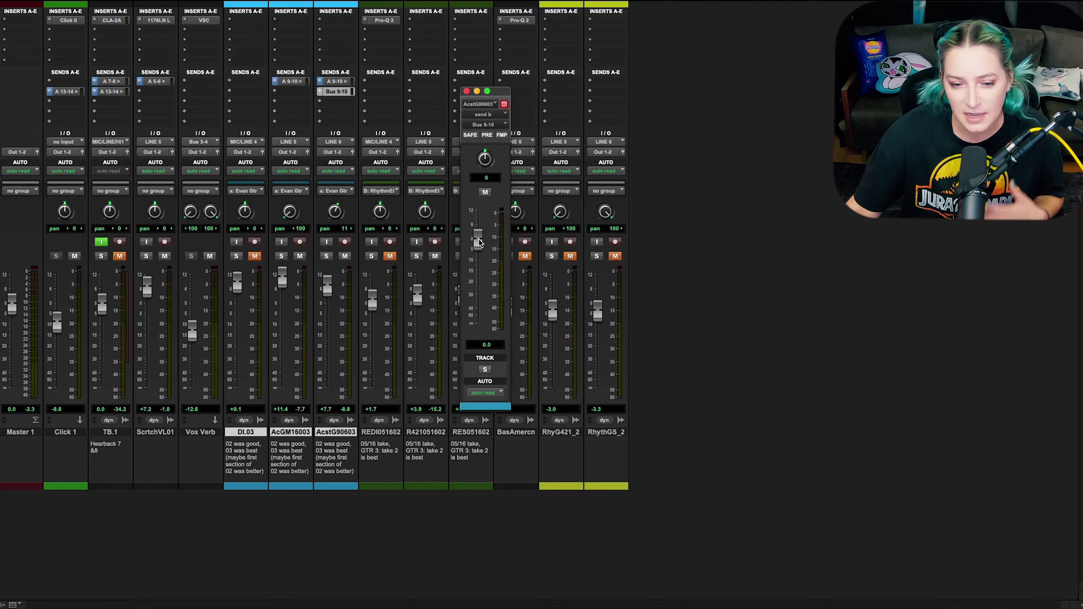
mouse_move(479, 239)
left_mouse_down()
mouse_move(481, 230)
mouse_move(482, 251)
left_mouse_up()
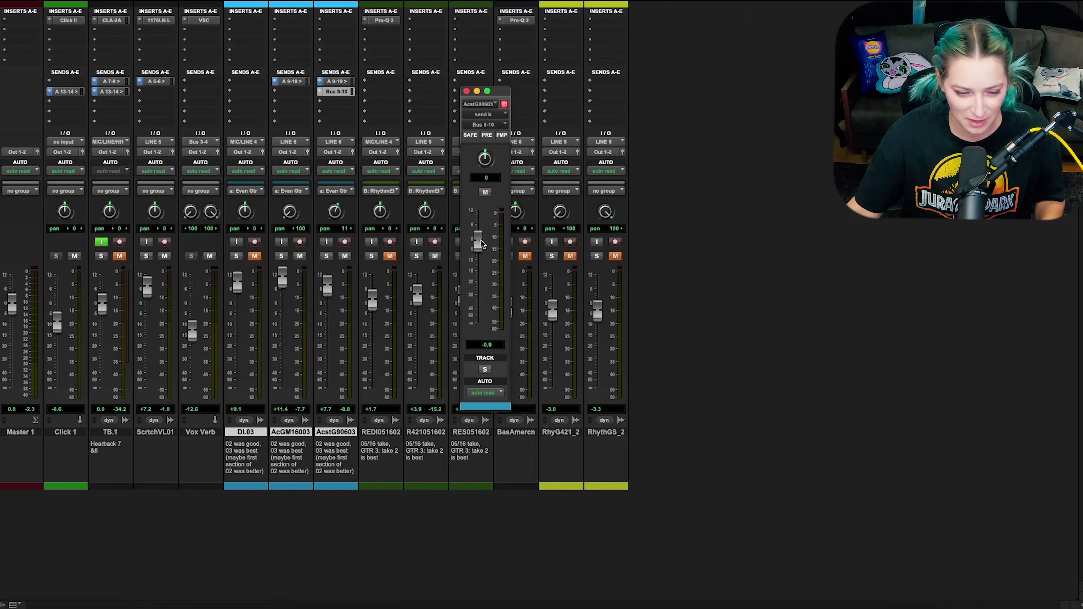
left_click(480, 241, "alt")
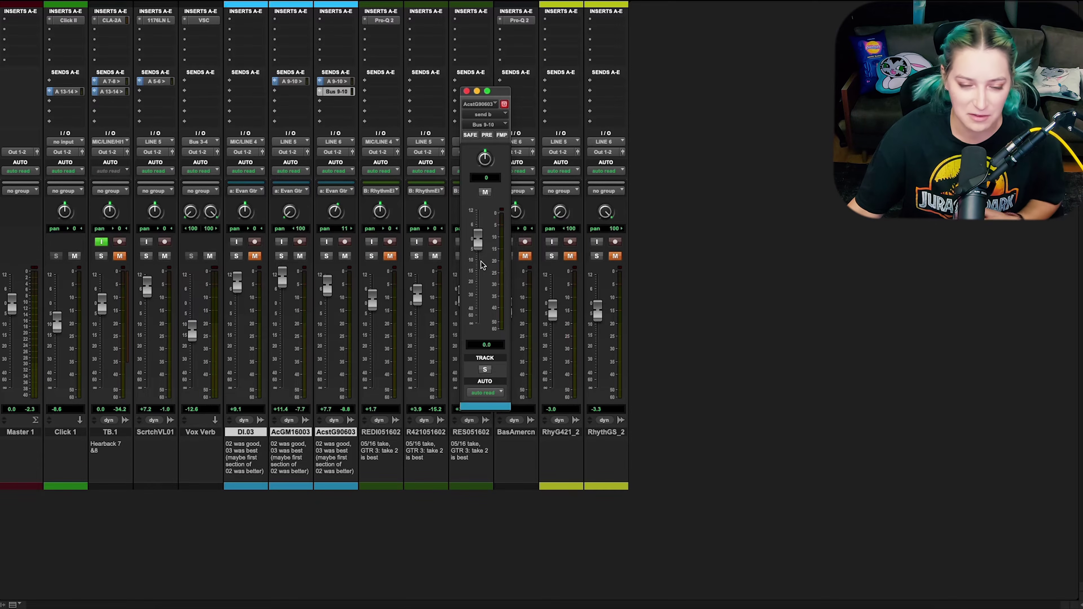
Close the send window and remove the Bus 9-10 send from the AcstG90603 track.
left_click(467, 91)
left_click(321, 92)
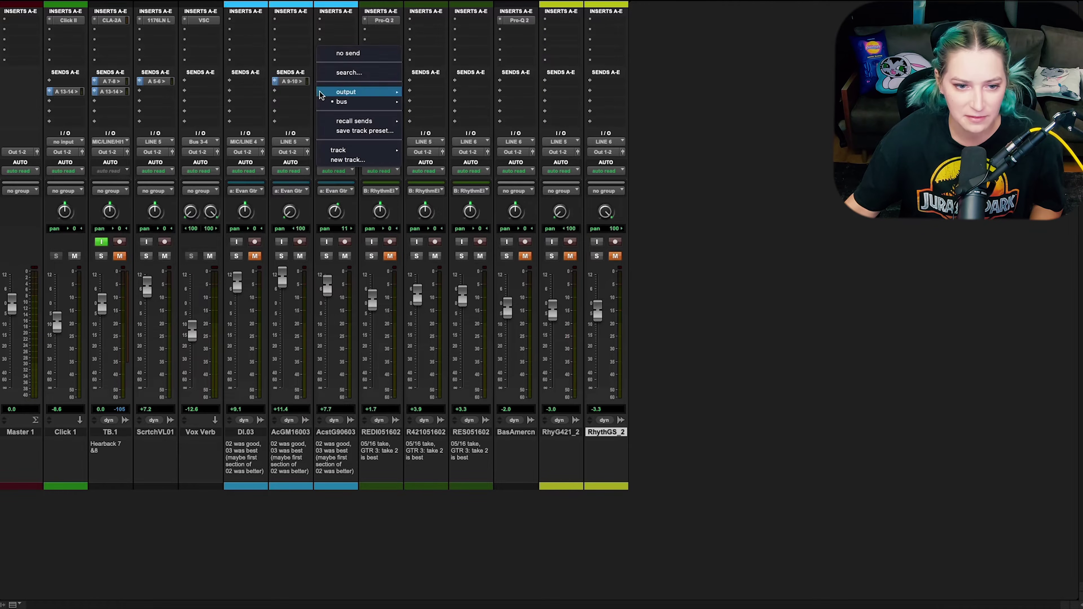
left_click(341, 64)
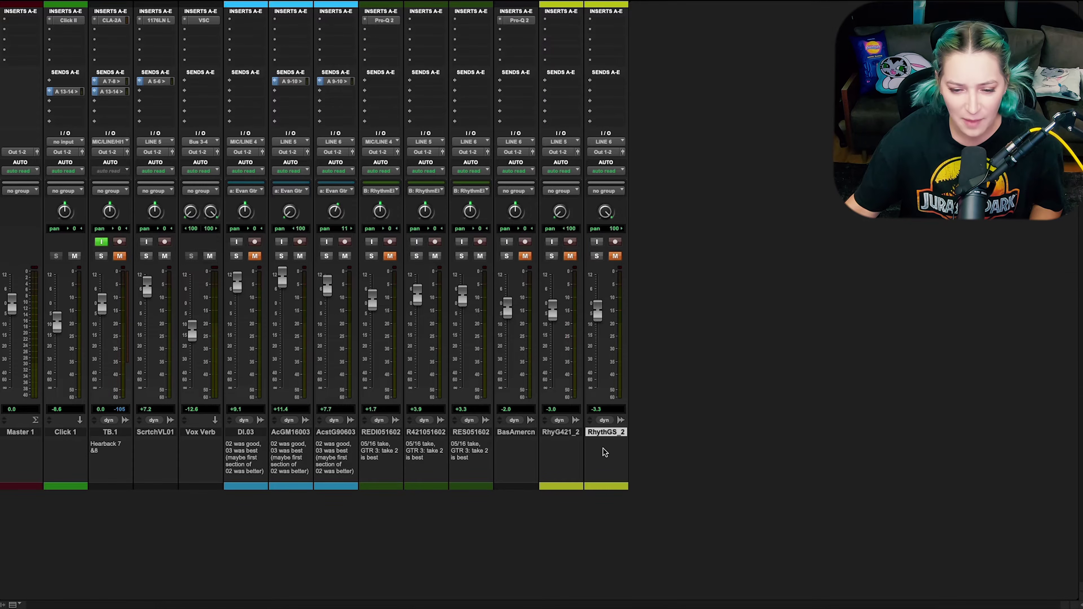
Create one new stereo Aux Input track after the RhythGS_2 track.
left_click(578, 433)
left_click(606, 433)
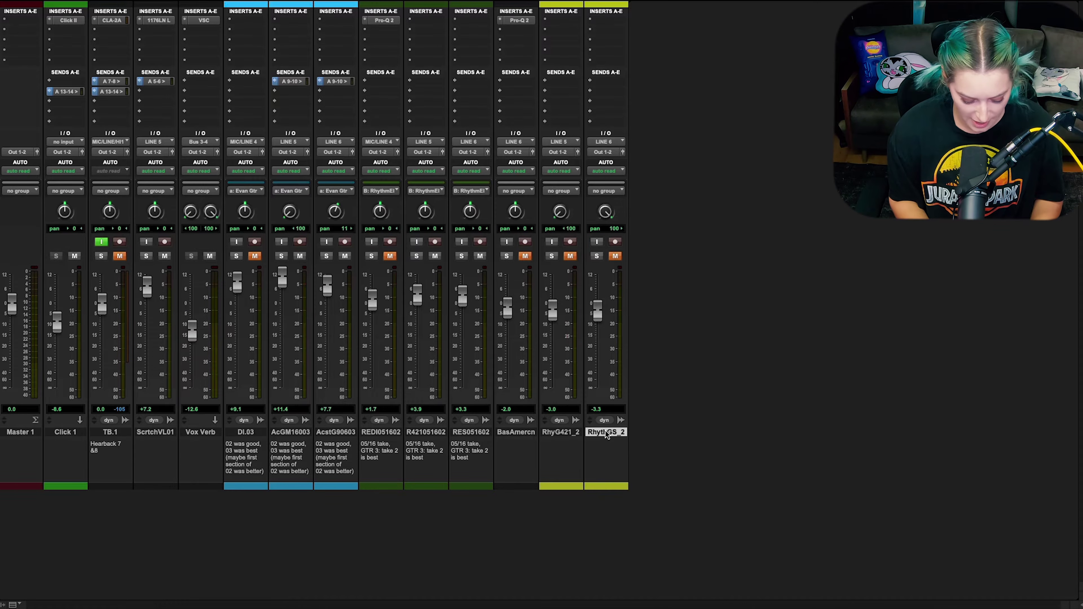
key("super+shift+n")
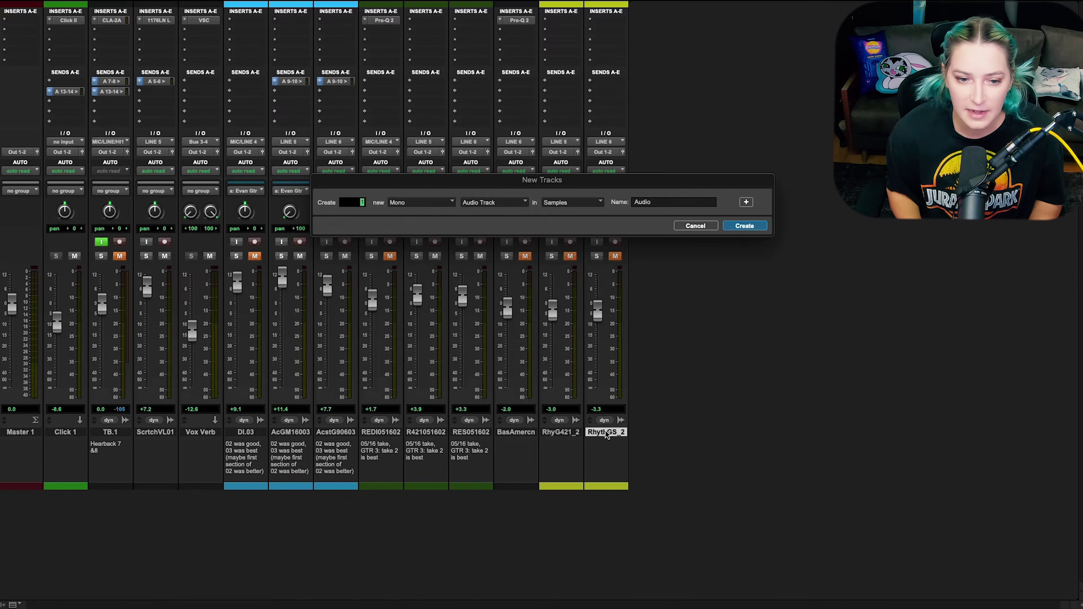
key("super+Right")
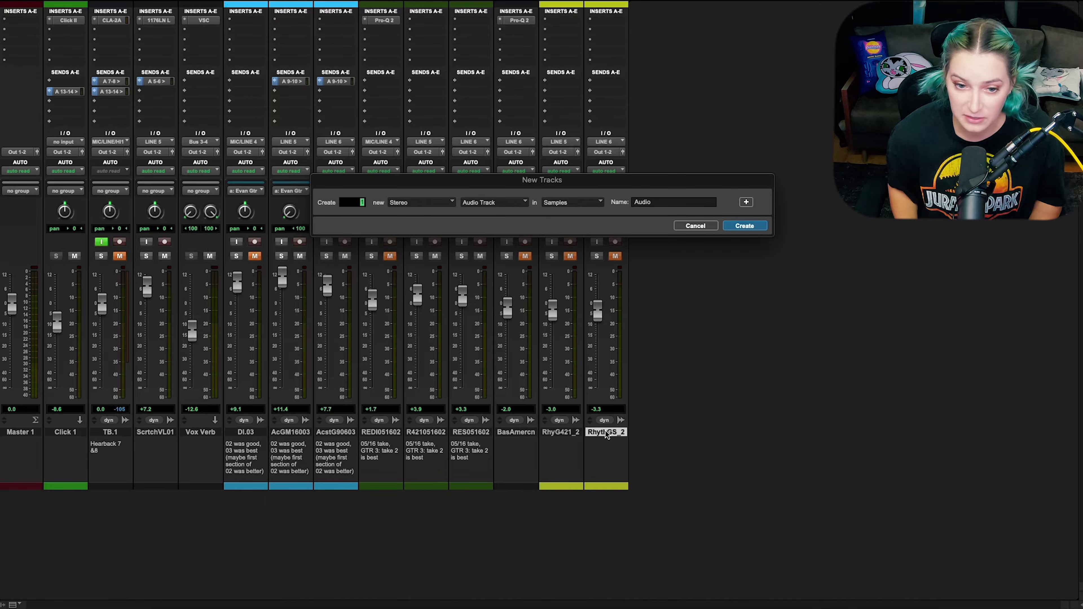
key("super+Down")
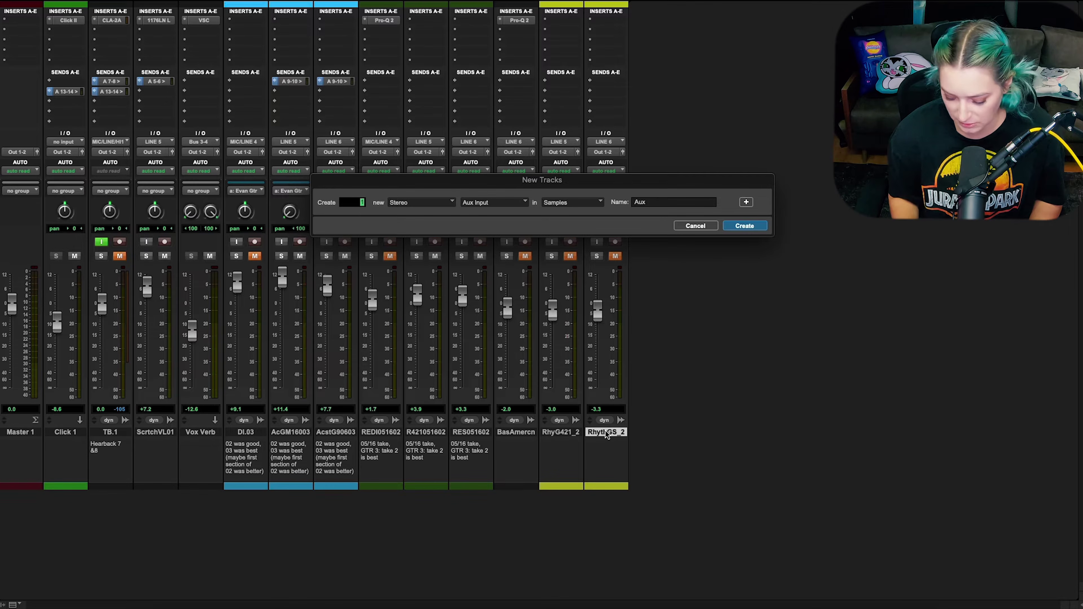
key("Return")
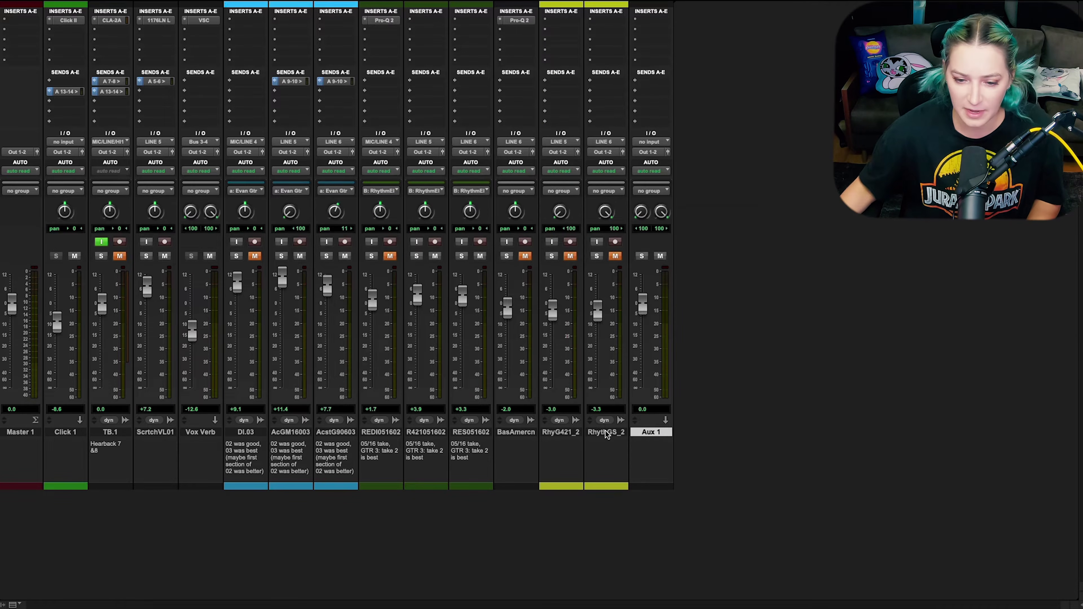
Rename the new aux track as Reverb.
double_click(659, 431)
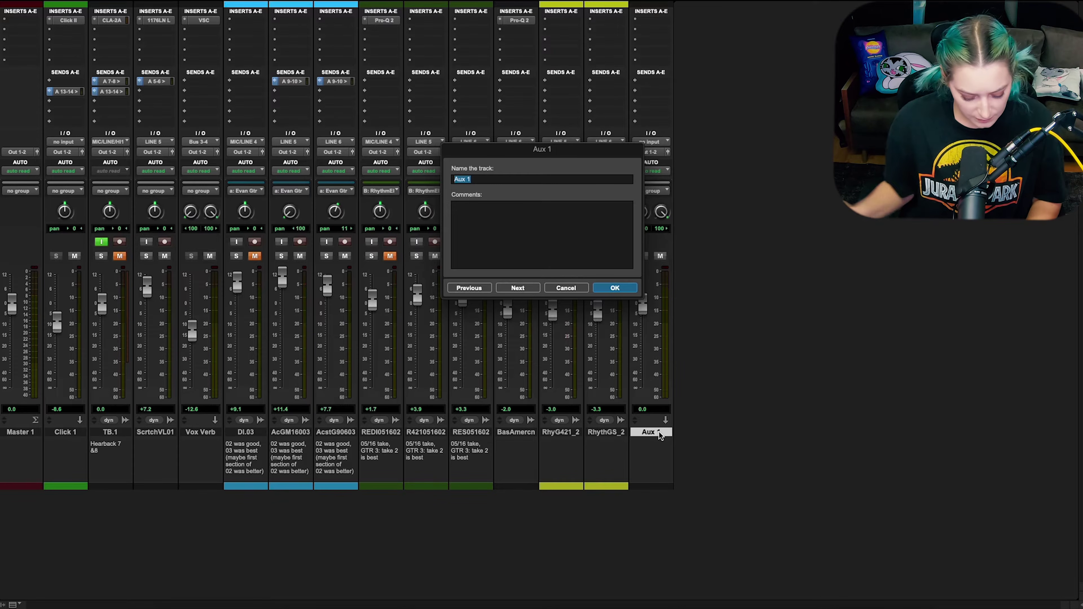
type("Reverb")
key("Return")
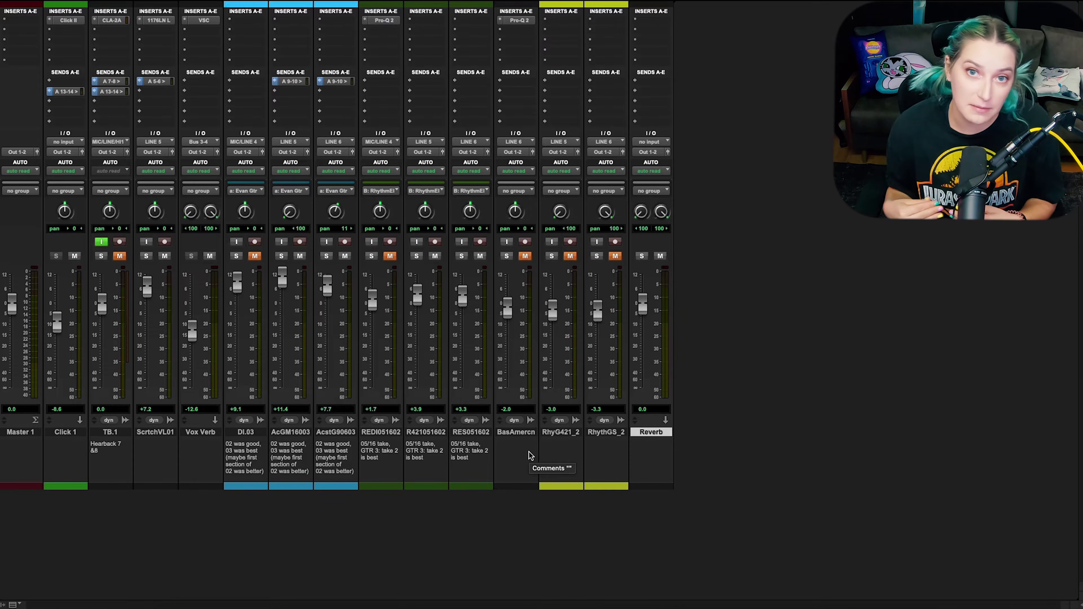
Insert the stereo multichannel ValhallaSupermassive reverb in the Reverb track's first insert slot and close its plug-in window.
left_click(653, 20)
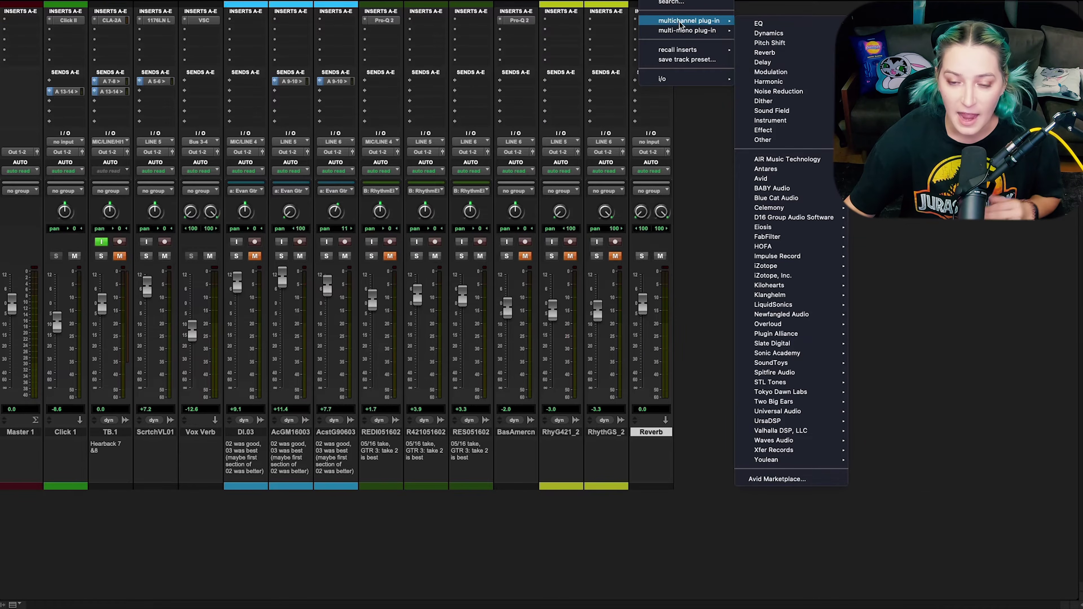
mouse_move(733, 20)
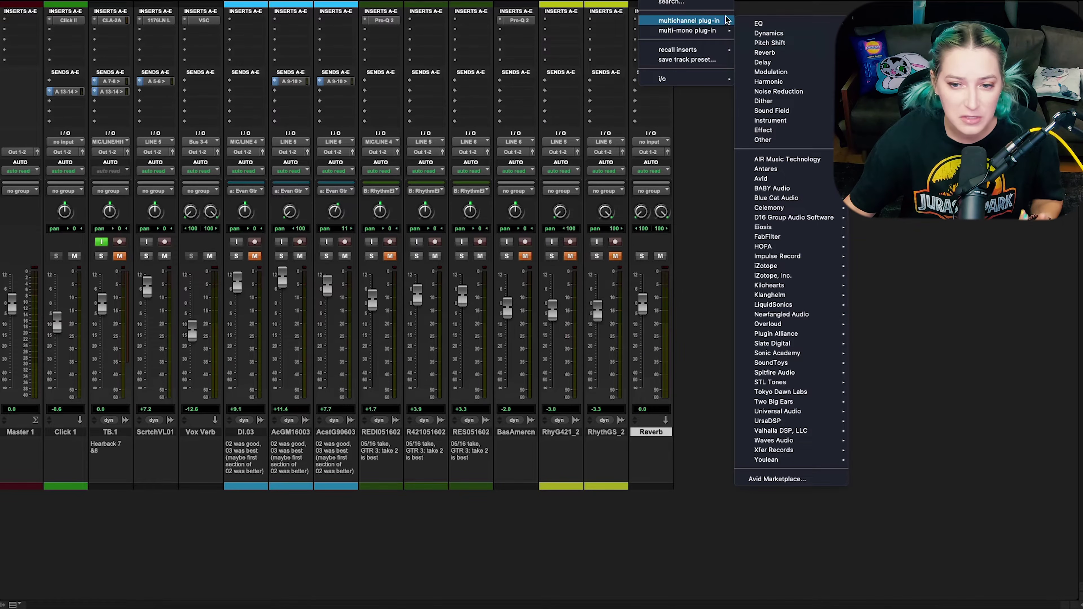
mouse_move(767, 53)
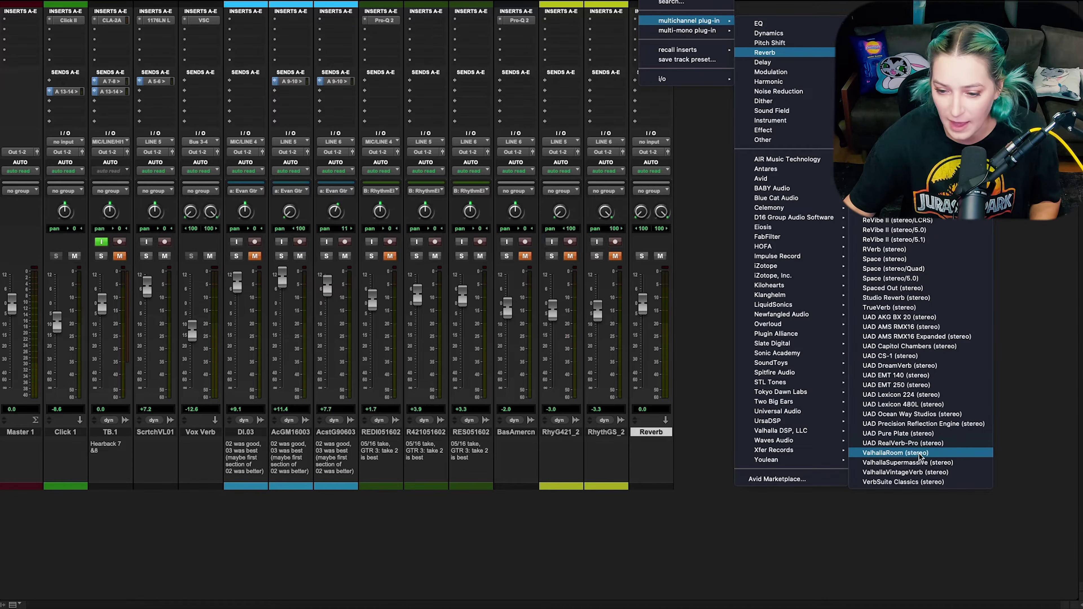
left_click(920, 464)
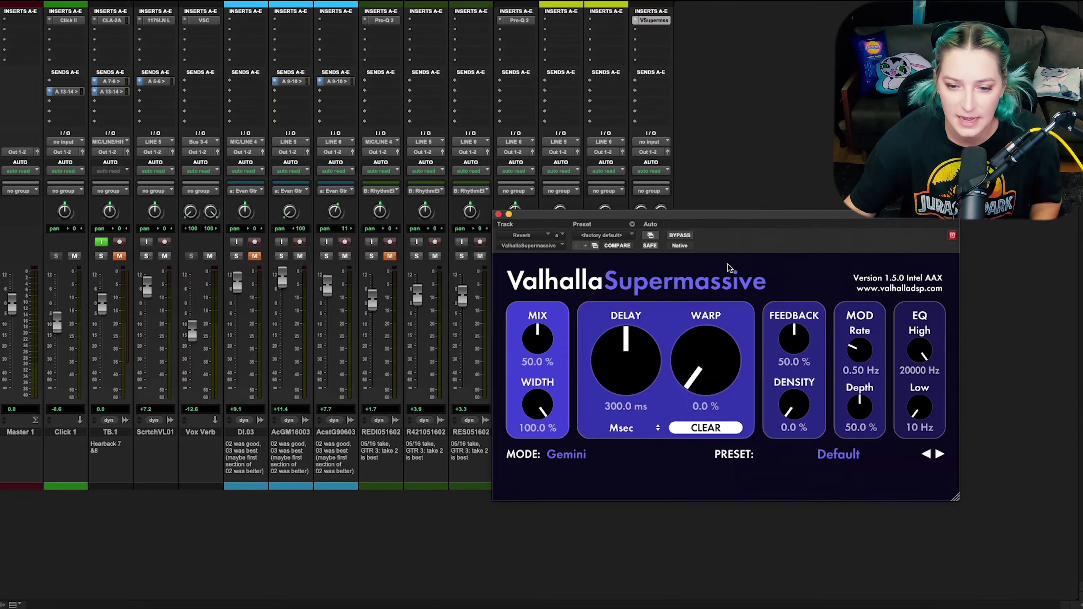
left_click_drag(718, 219, 626, 100)
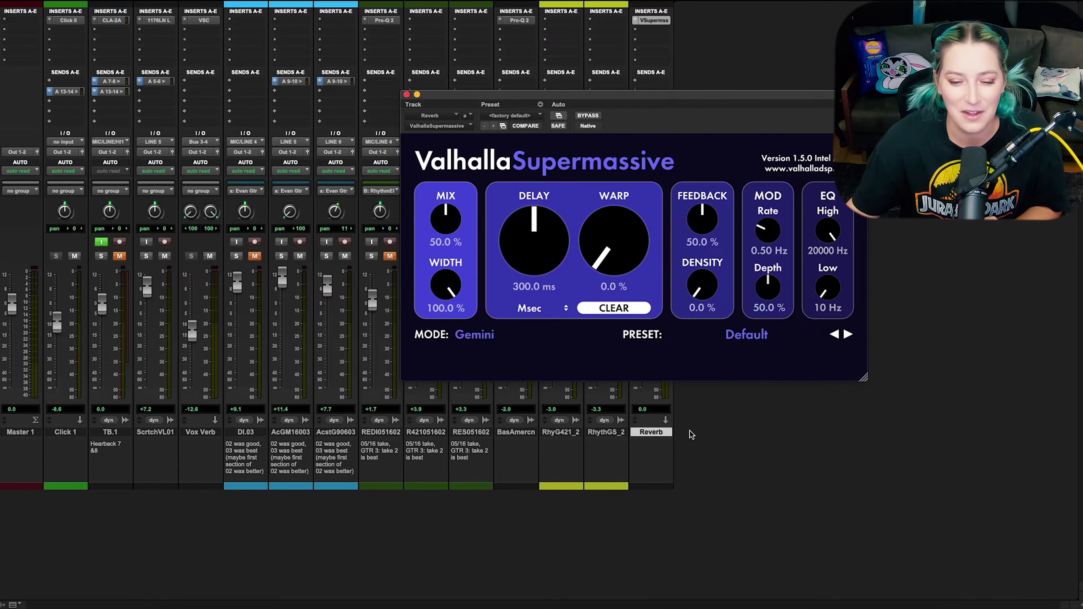
left_click(407, 94)
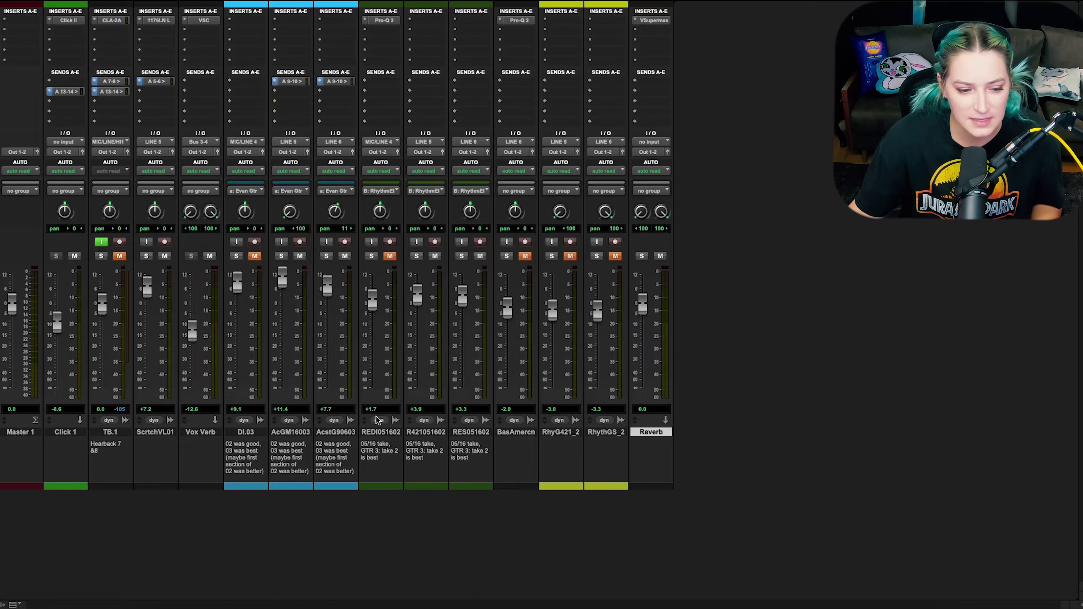
Move the ScrtchVL01 track beside Reverb and send it to Bus 13-14 (Stereo) from its second send slot at 0.0 dB.
left_click_drag(163, 434, 590, 432)
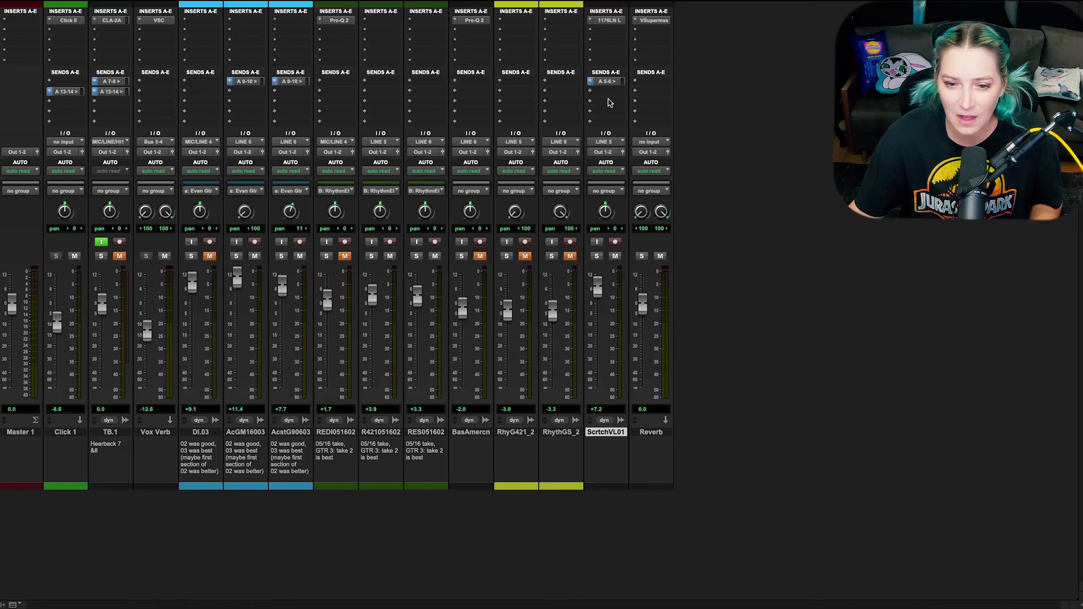
left_click(594, 99)
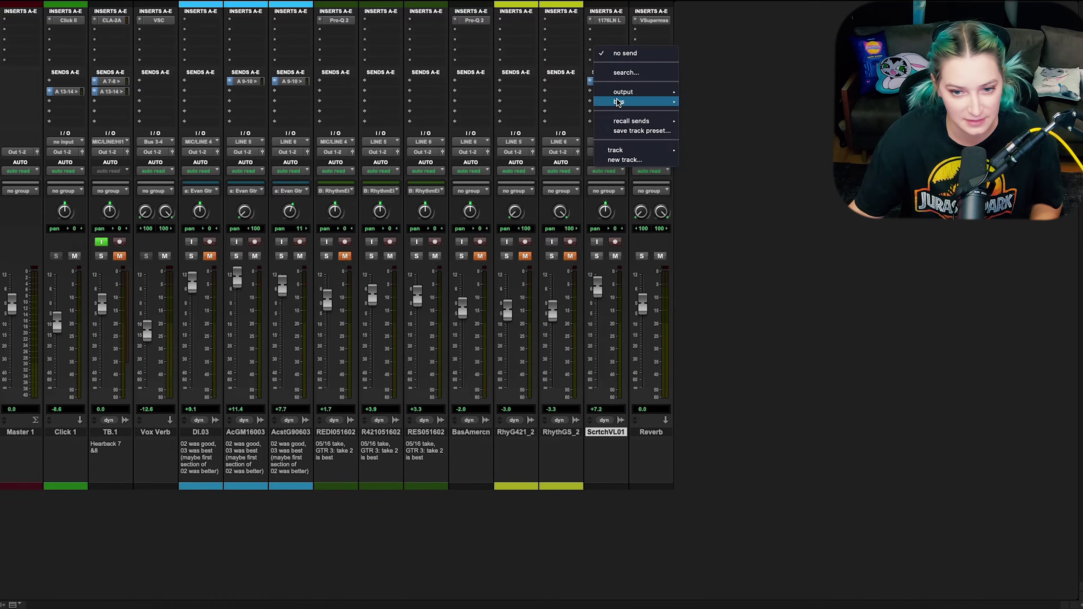
mouse_move(639, 101)
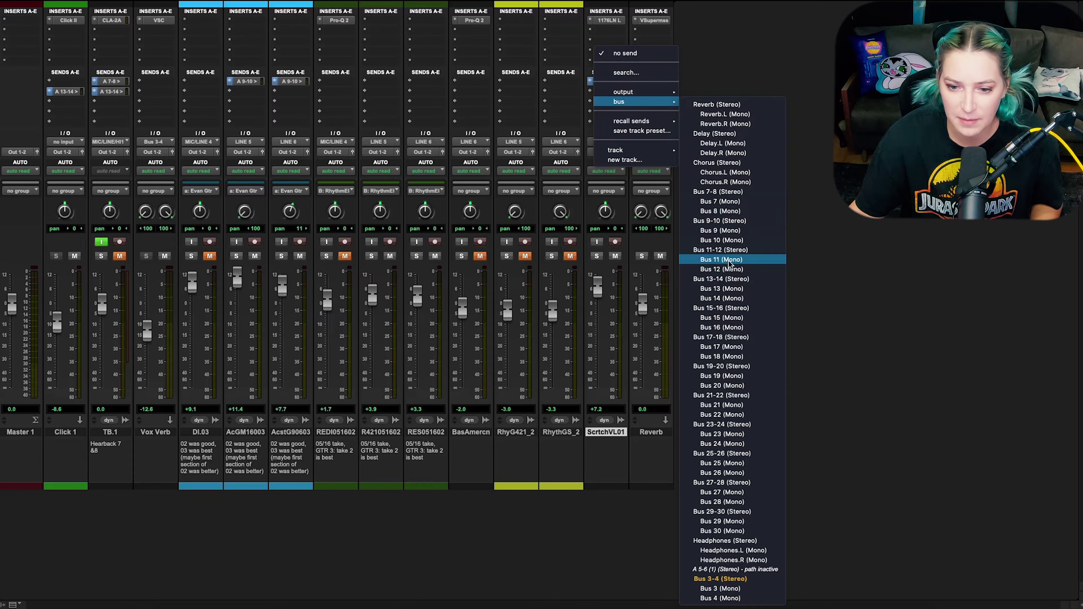
left_click(725, 279)
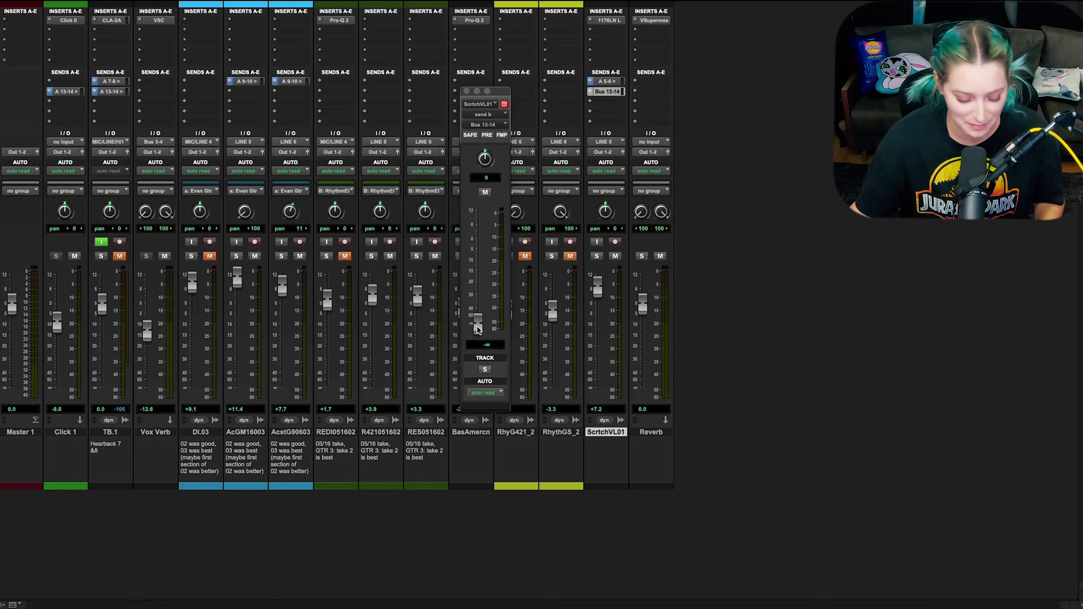
left_click(477, 326, "alt")
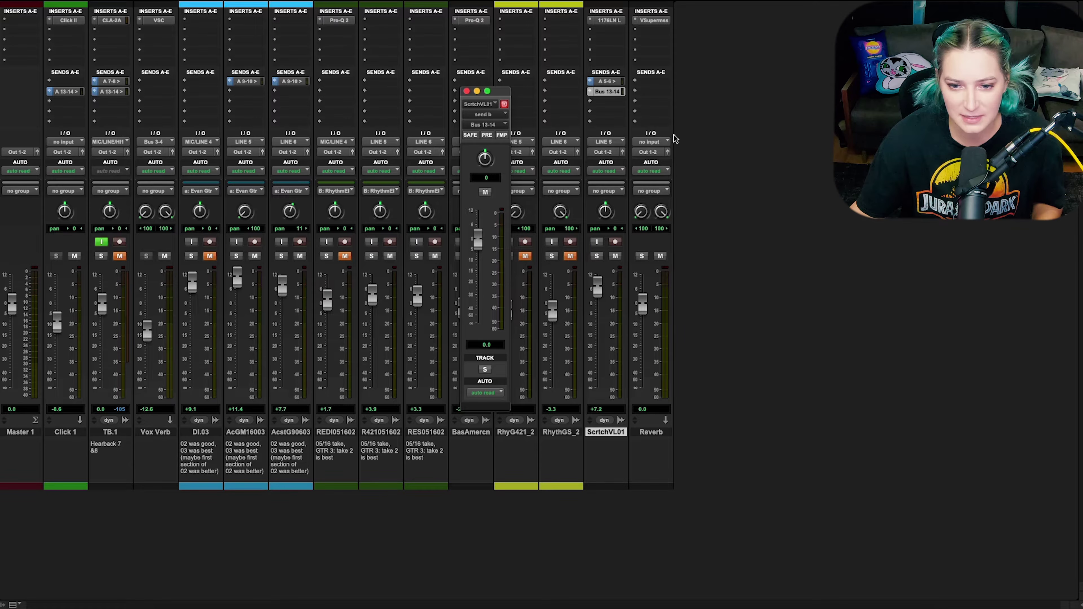
Set the Reverb aux track's input to Bus 13-14 (Stereo).
left_click(651, 145)
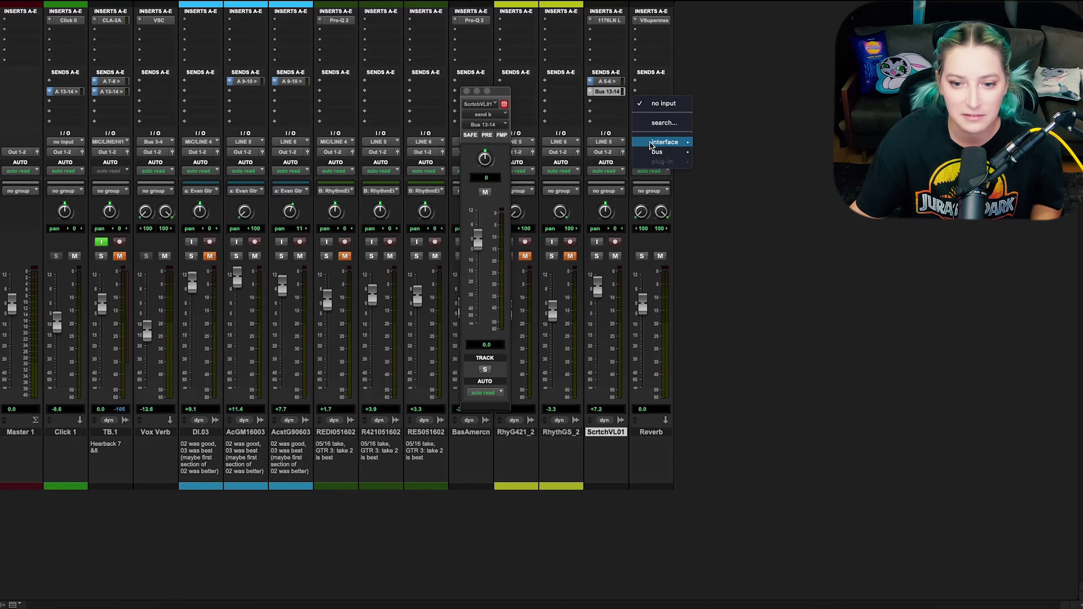
mouse_move(652, 153)
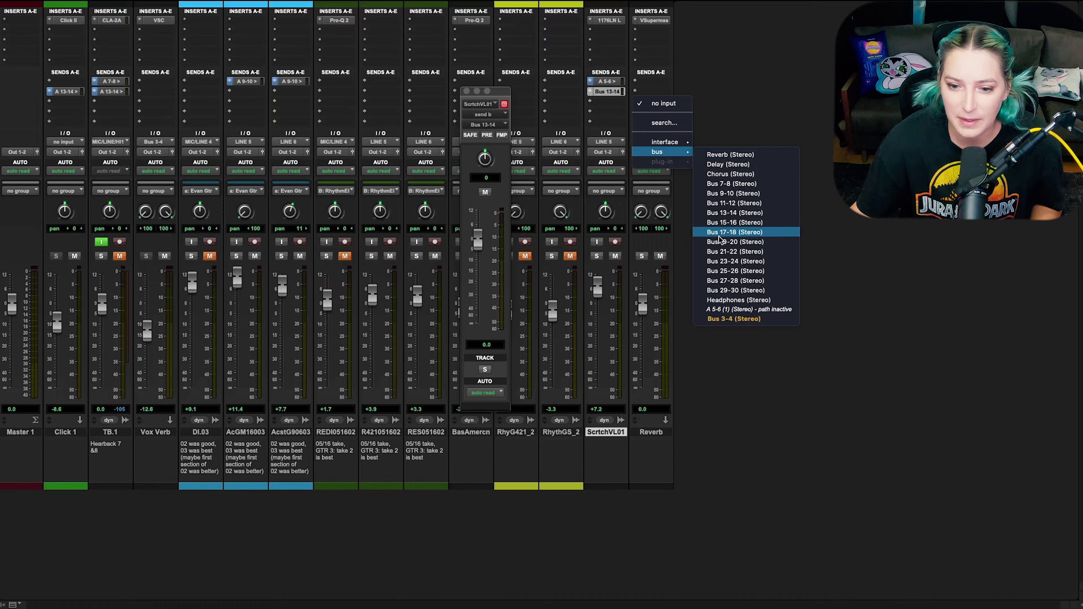
left_click(738, 214)
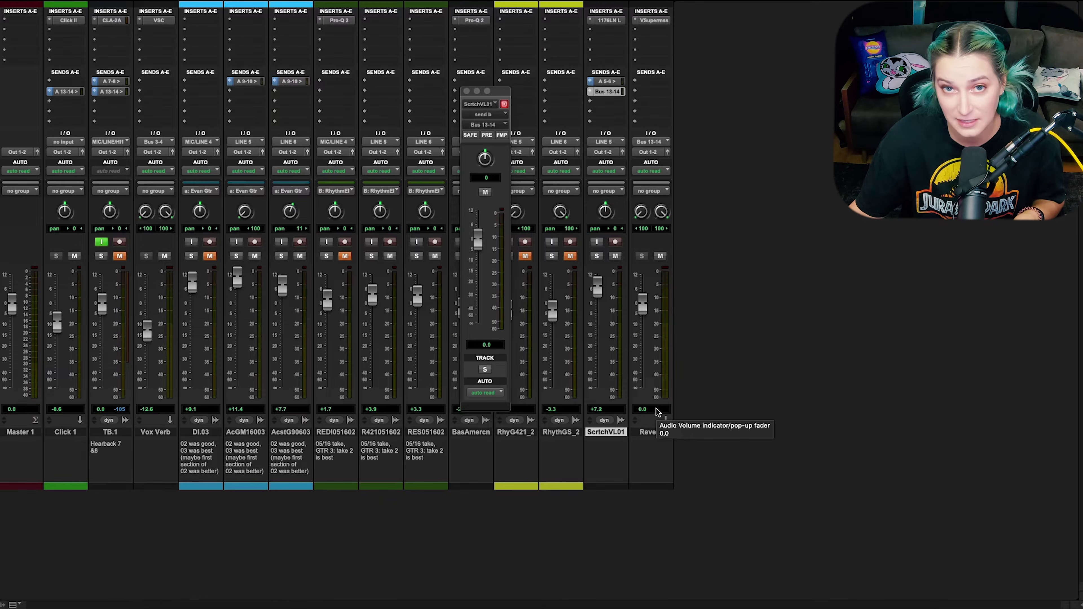
Move the ScrtchVL01 send window clear of the mixer channels and toggle the send's pre-fader mode on and off.
left_click(596, 256)
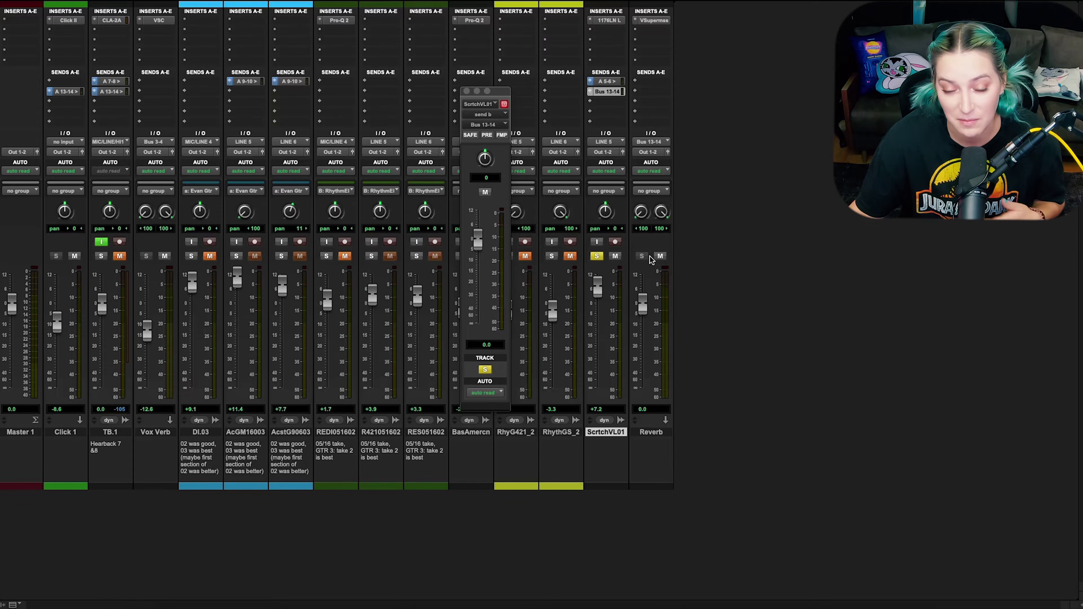
left_click(597, 256)
left_click_drag(495, 91, 729, 74)
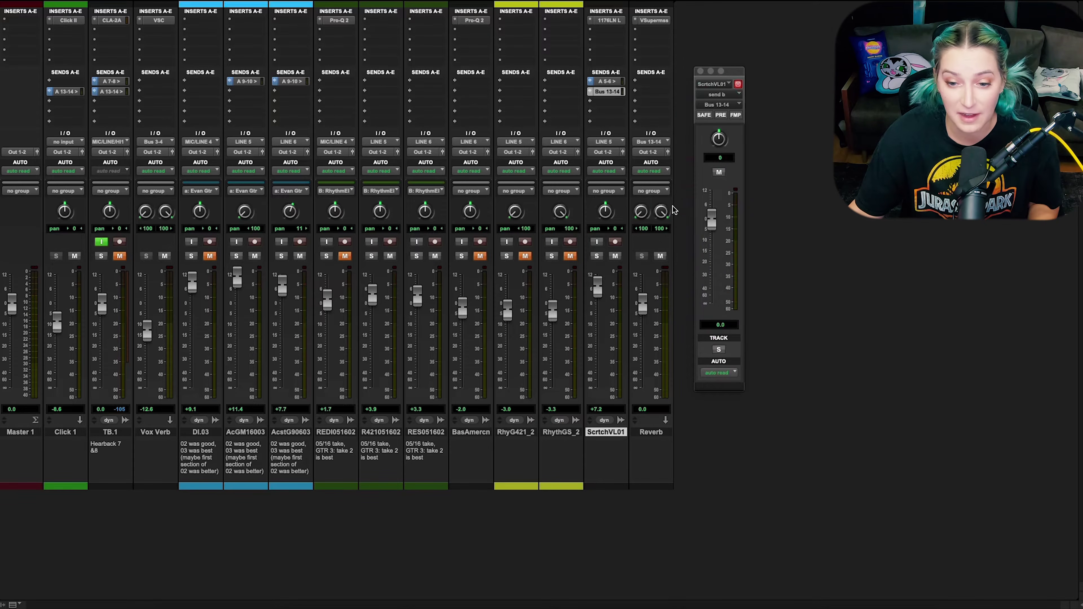
left_click(721, 117)
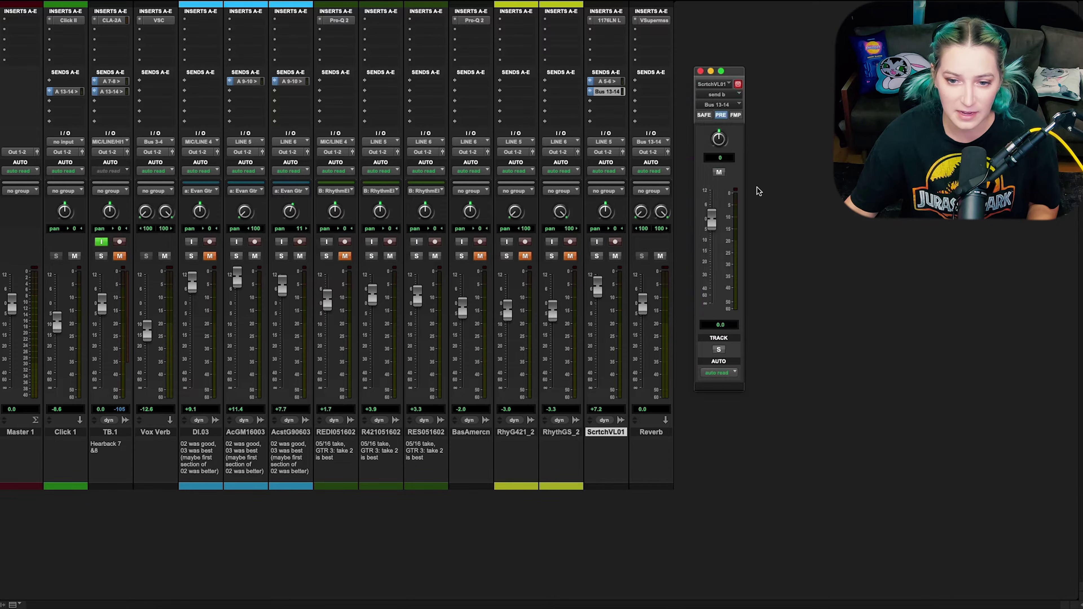
left_click(725, 117)
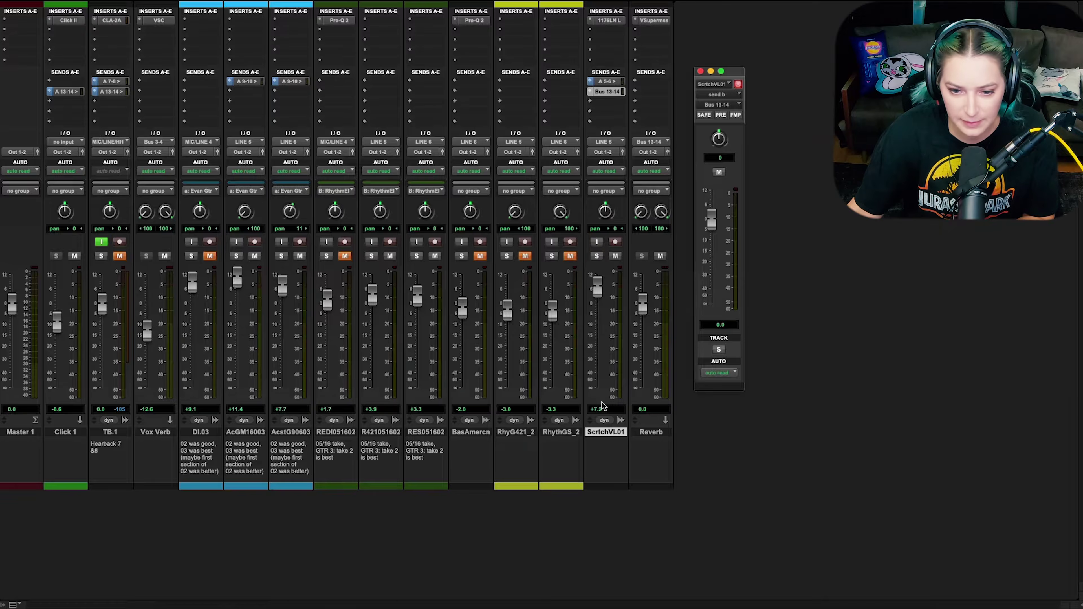
Select the scratch vocal passage from about 1:01 to 1:26 in the Edit window.
key("super+equal")
scroll(531, 421, "down", 6)
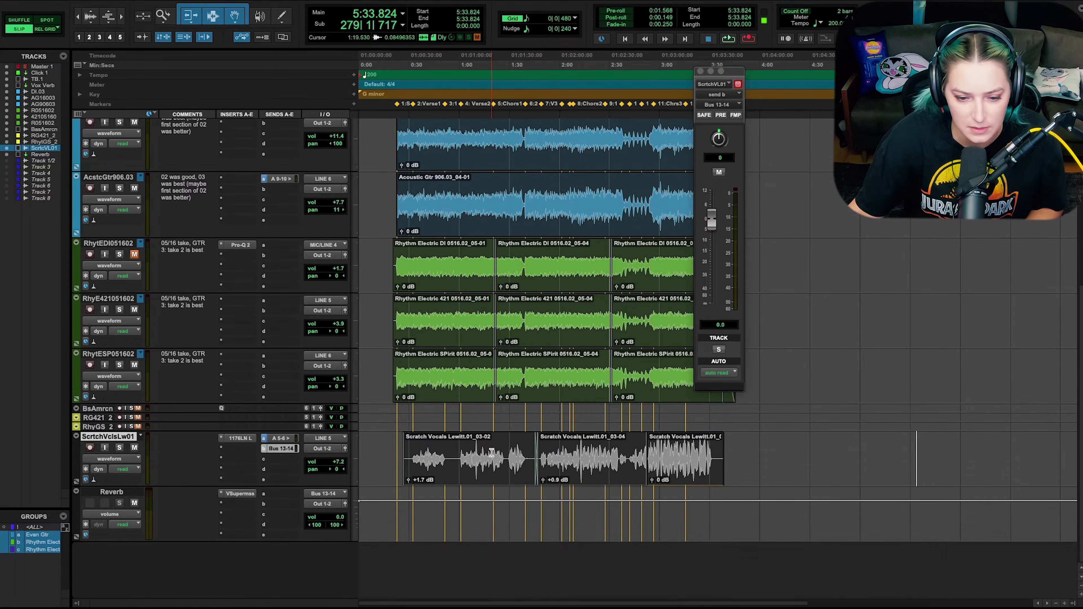
left_click(464, 457)
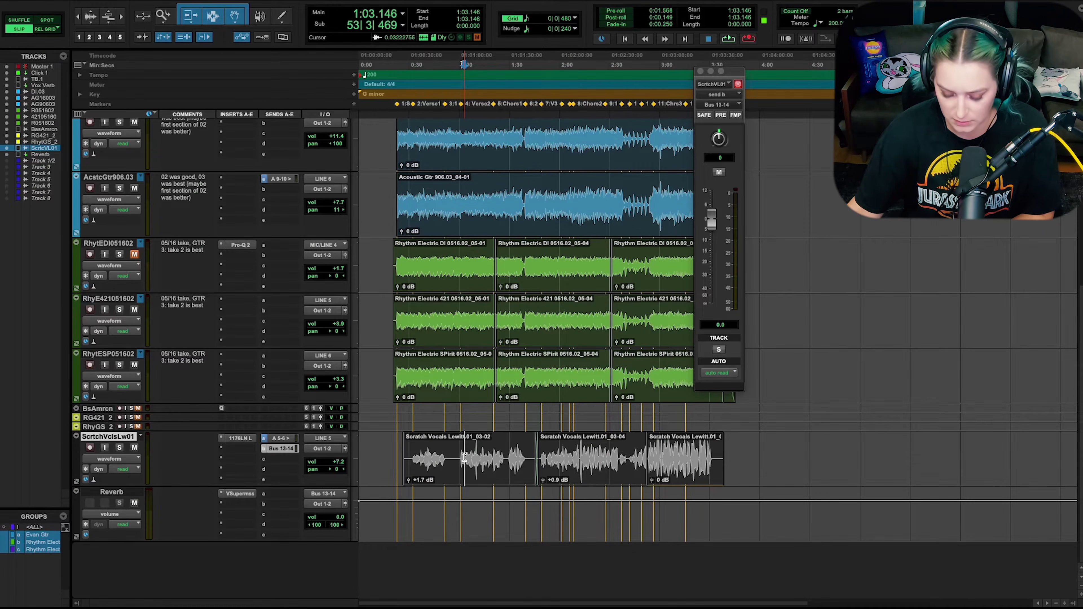
key("super+bracketright")
left_click(563, 456)
left_click_drag(564, 456, 647, 470)
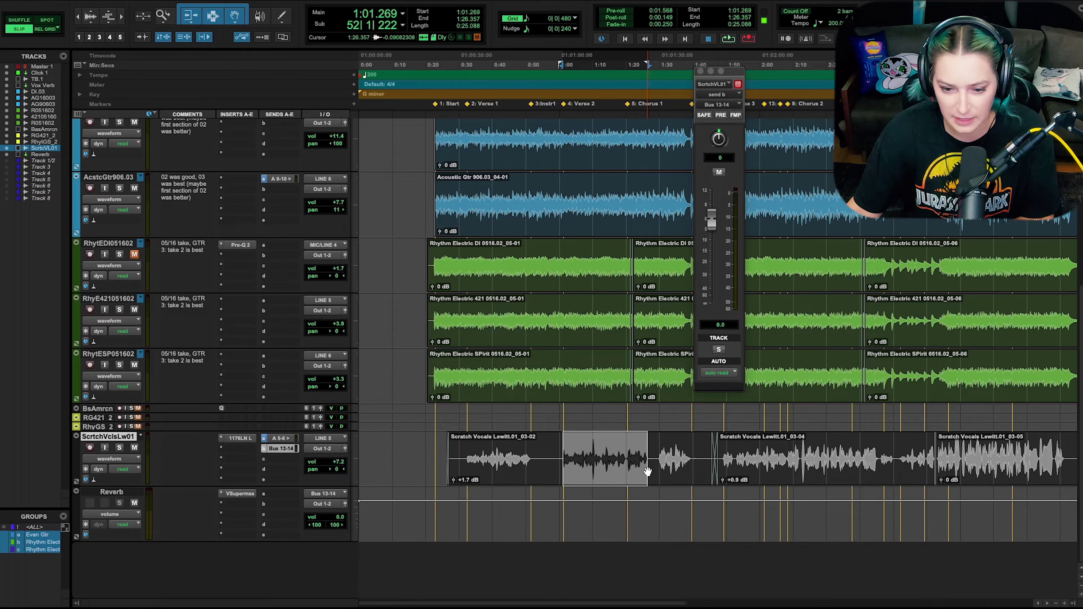
left_click(720, 115)
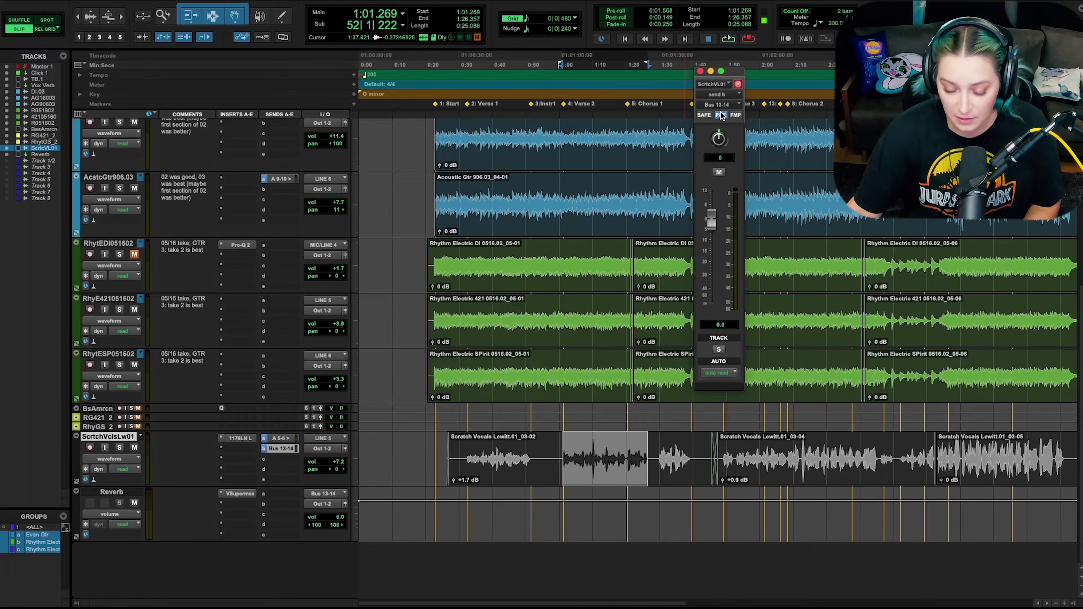
key("super+equal")
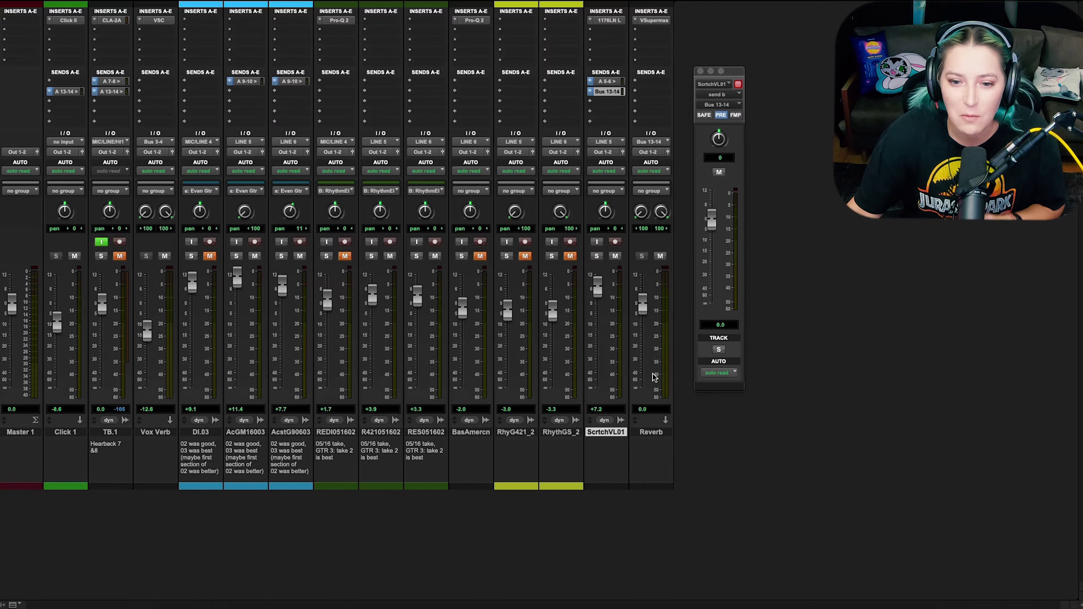
left_click(721, 115)
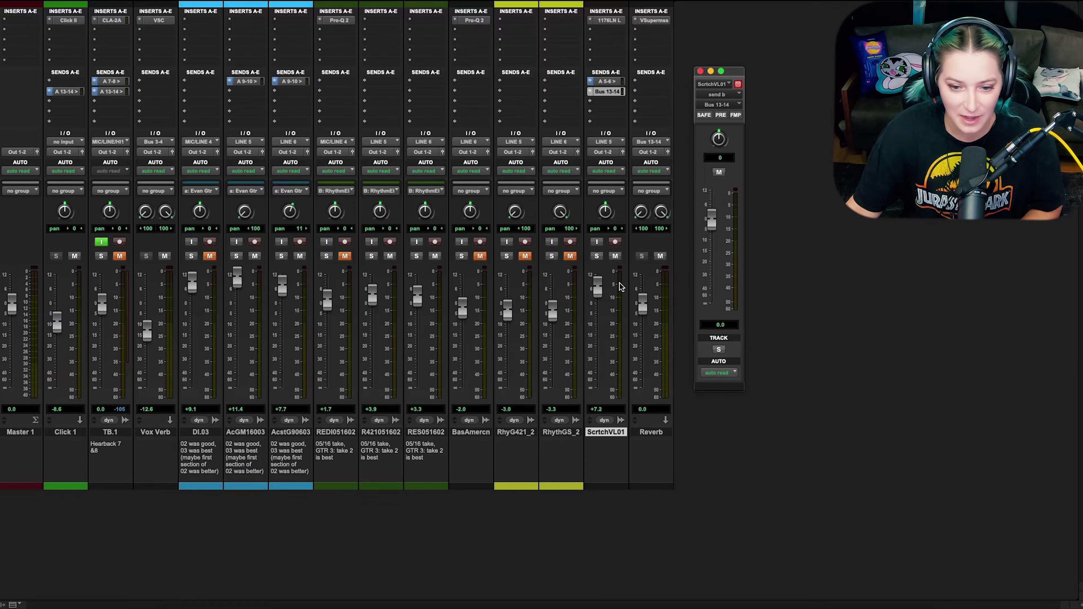
left_click_drag(596, 282, 608, 309)
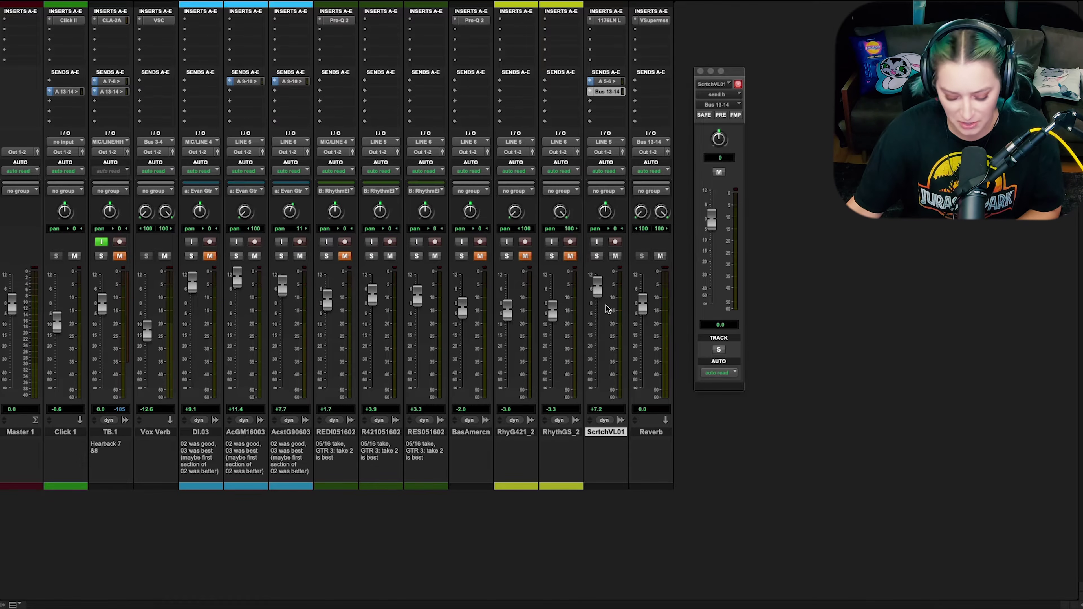
Play the selected vocal passage while lowering the Reverb volume to -11.8 dB and the ScrtchVL01 volume to -∞.
key("super+equal")
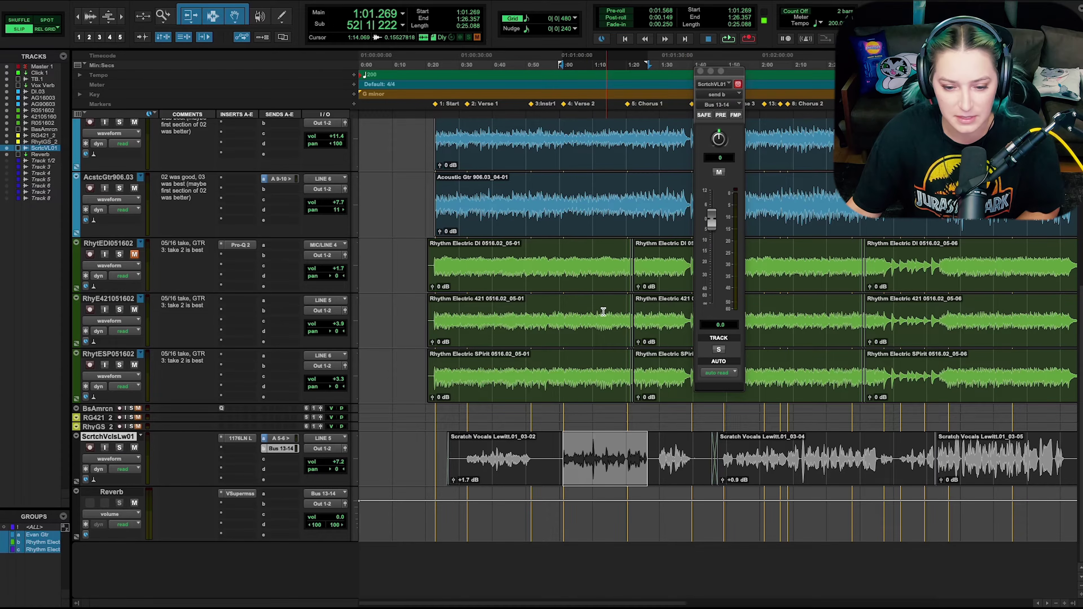
key("space")
key("super+equal")
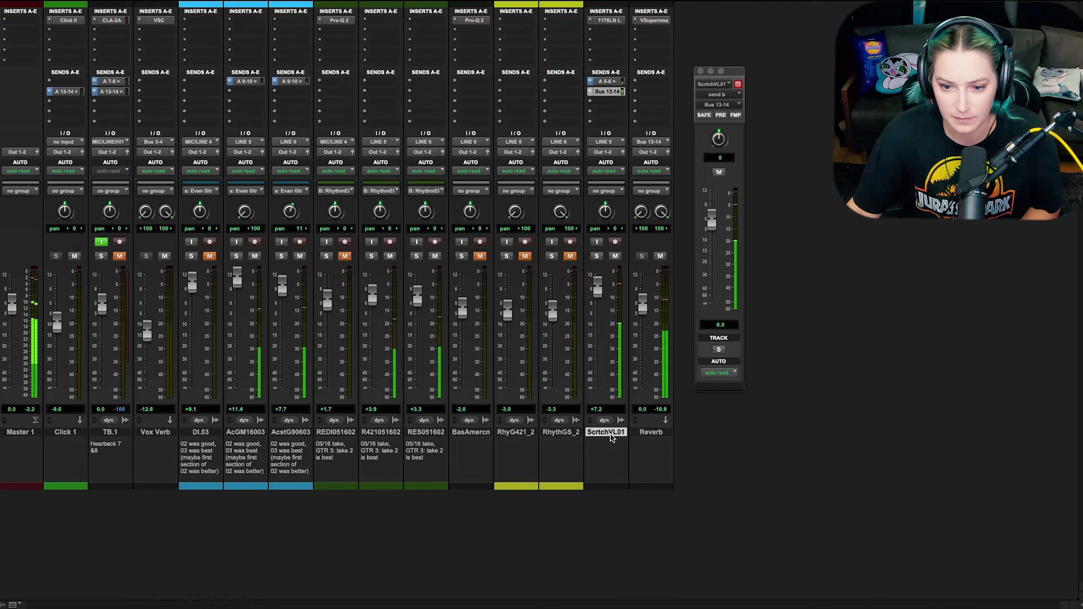
left_click_drag(644, 305, 644, 328)
left_click_drag(597, 282, 587, 402)
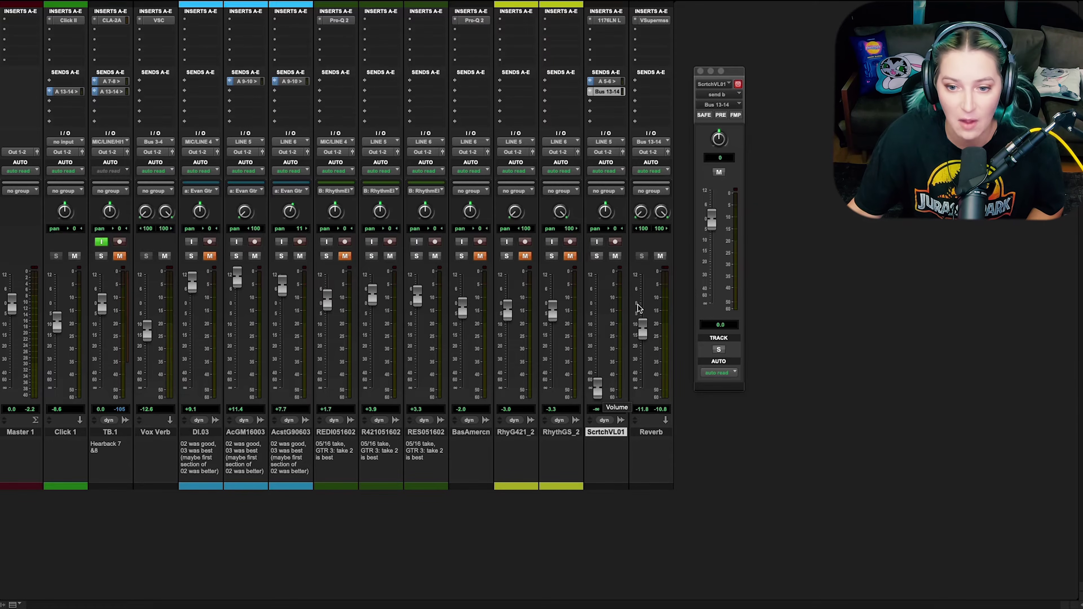
Switch the ScrtchVL01 send to Bus 13-14 to pre-fader and raise the track's volume to +3.1 dB.
left_click(720, 115)
left_click_drag(600, 384, 610, 294)
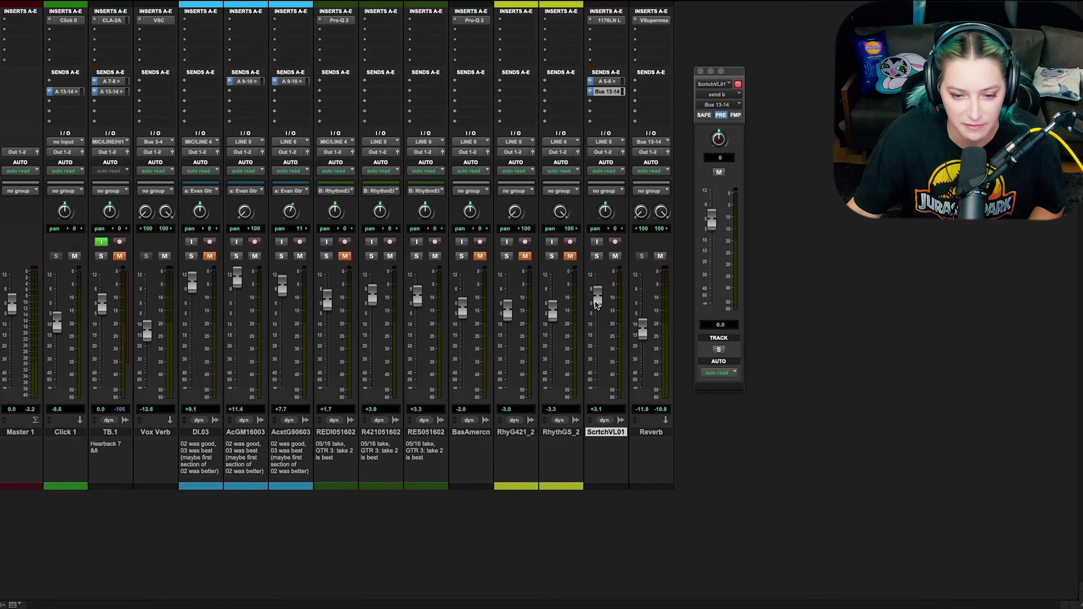
Reselect and play the verse 2 vocal passage while pulling ScrtchVL01's volume down to -∞ and back to +3.1 dB.
key("super+equal")
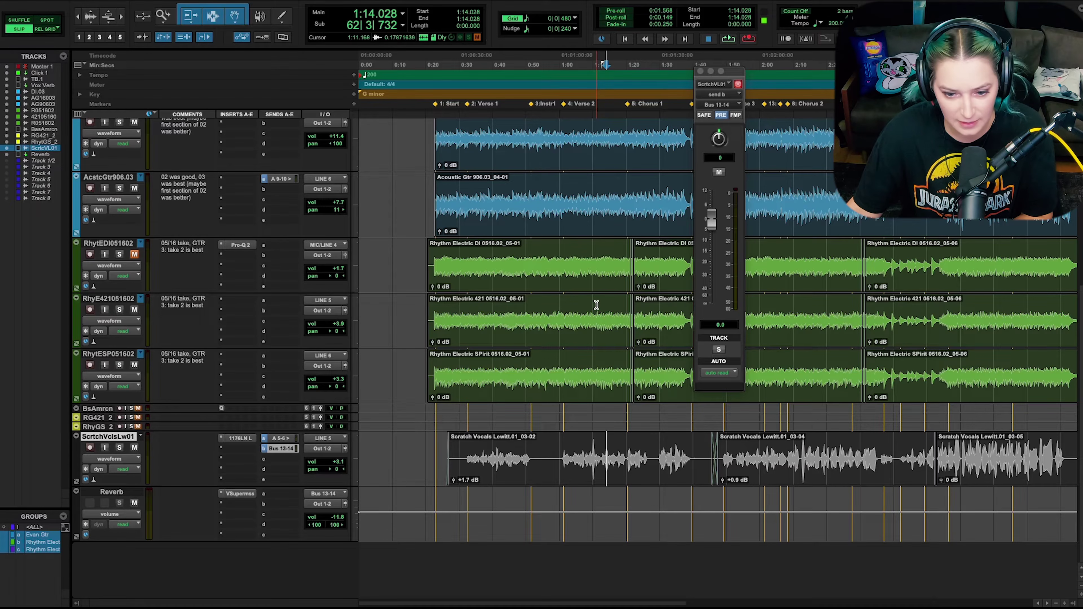
left_click_drag(564, 453, 647, 454)
key("space")
key("super+equal")
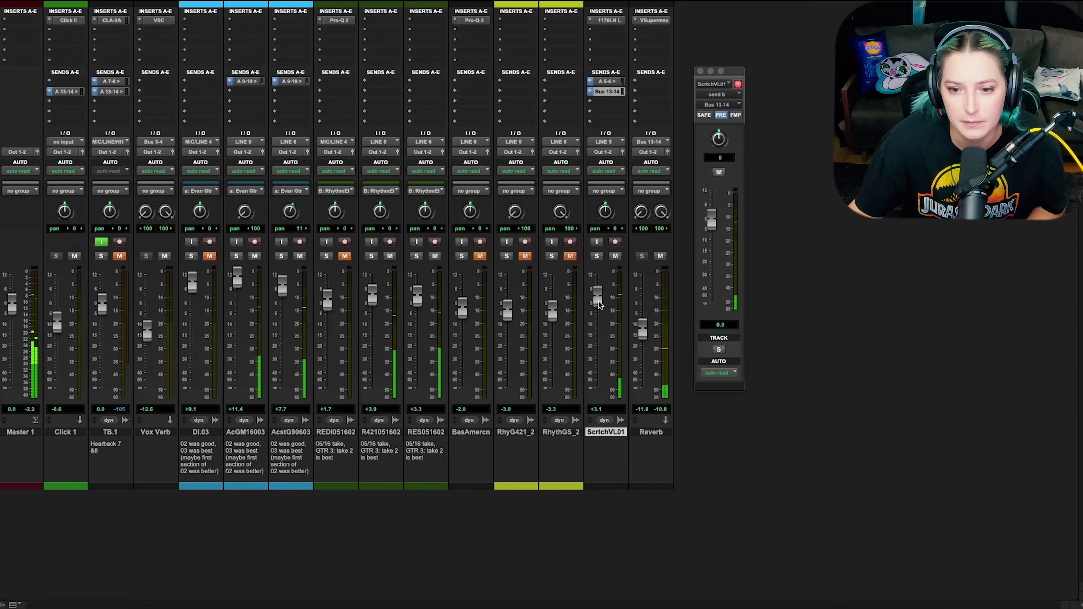
left_click_drag(598, 303, 595, 390)
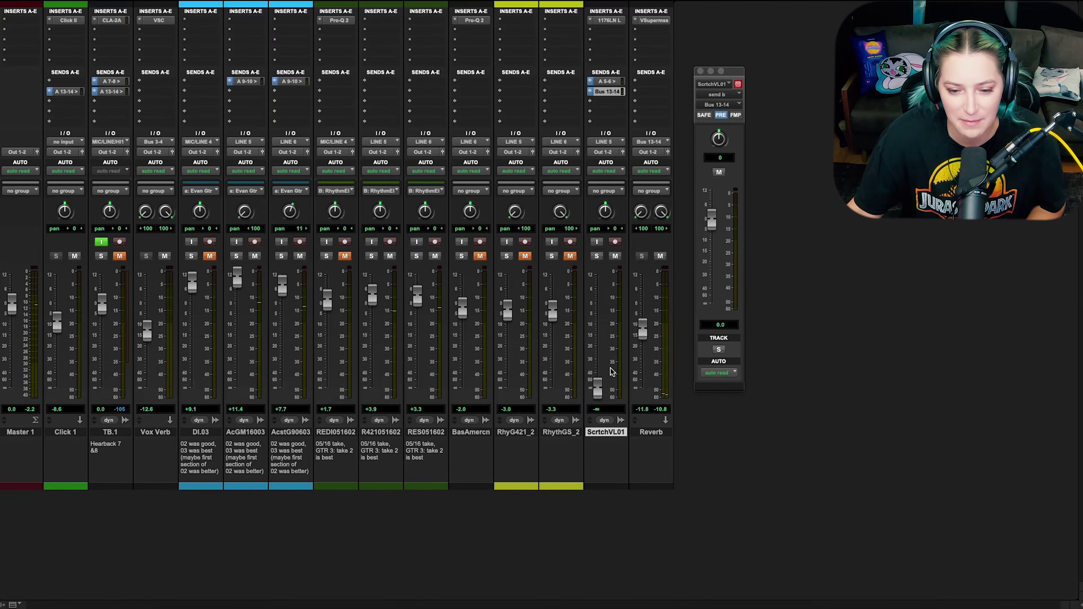
left_click_drag(598, 389, 598, 297)
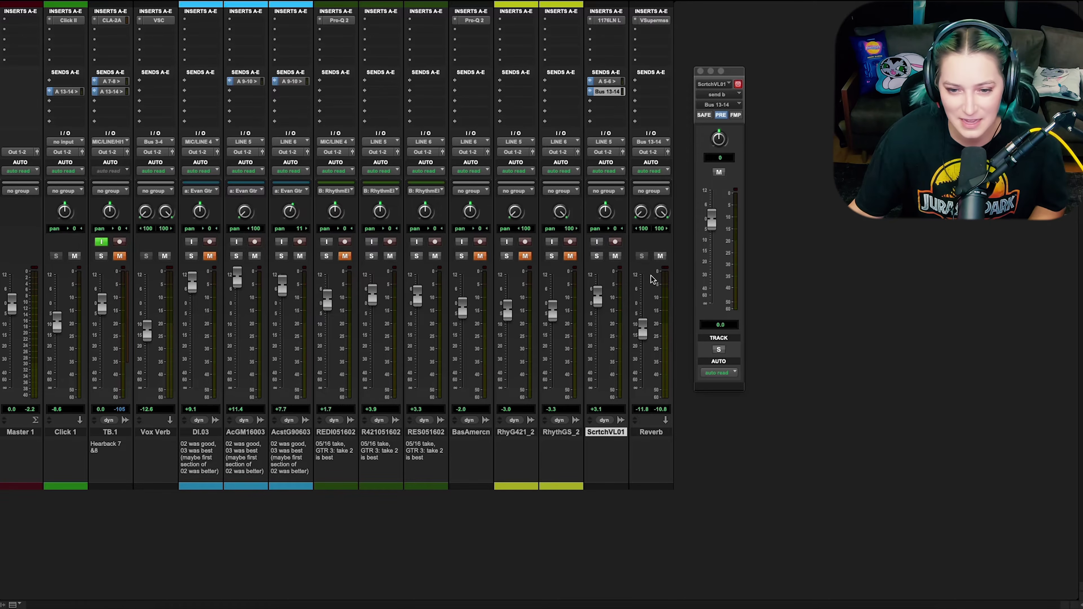
Inspect the ValhallaSupermassive settings on the Reverb track and close the plug-in window.
left_click(655, 21)
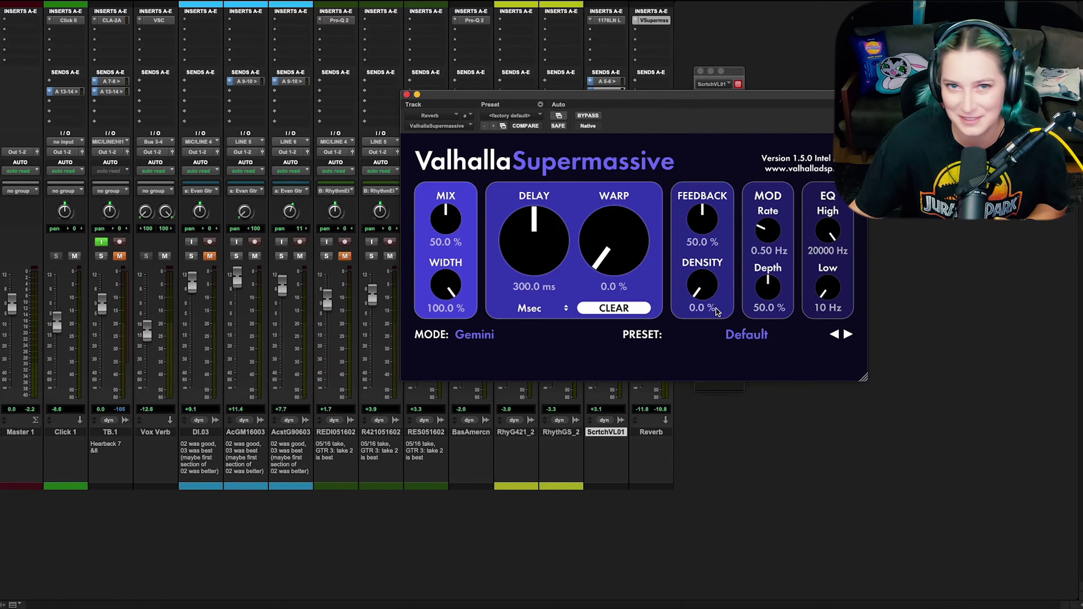
left_click(407, 95)
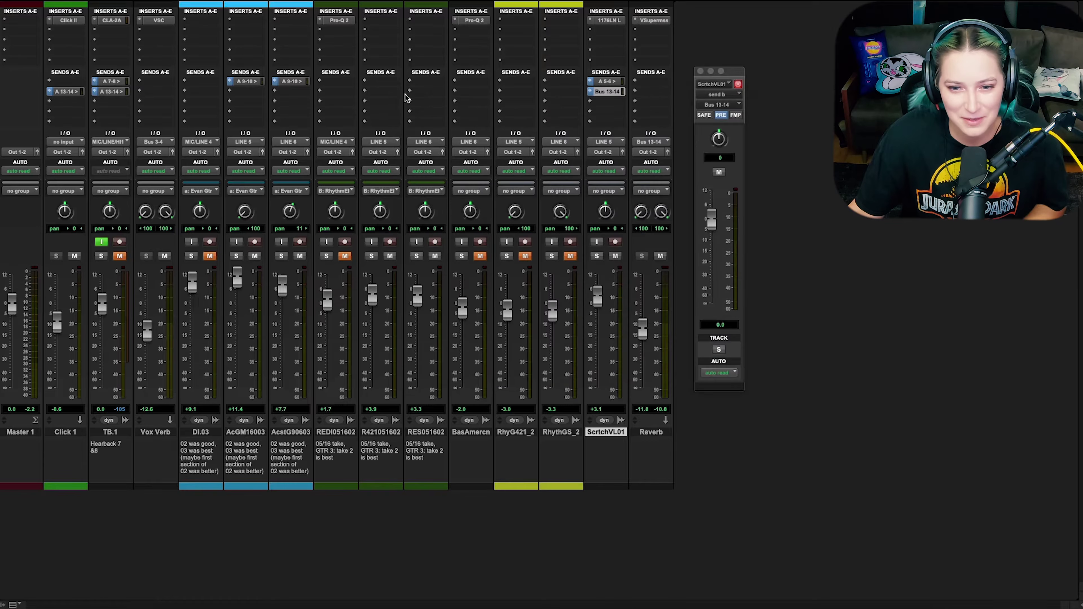
Adjust ScrtchVL01's volume to +3.6 dB and leave its Bus 13-14 send post-fader.
left_click(590, 91)
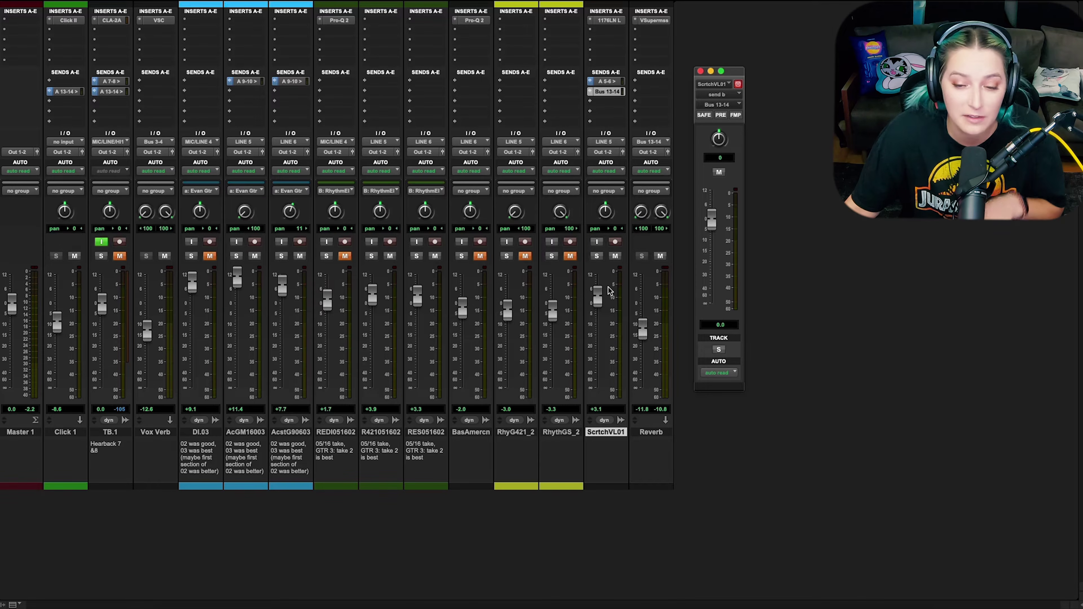
left_click(720, 115)
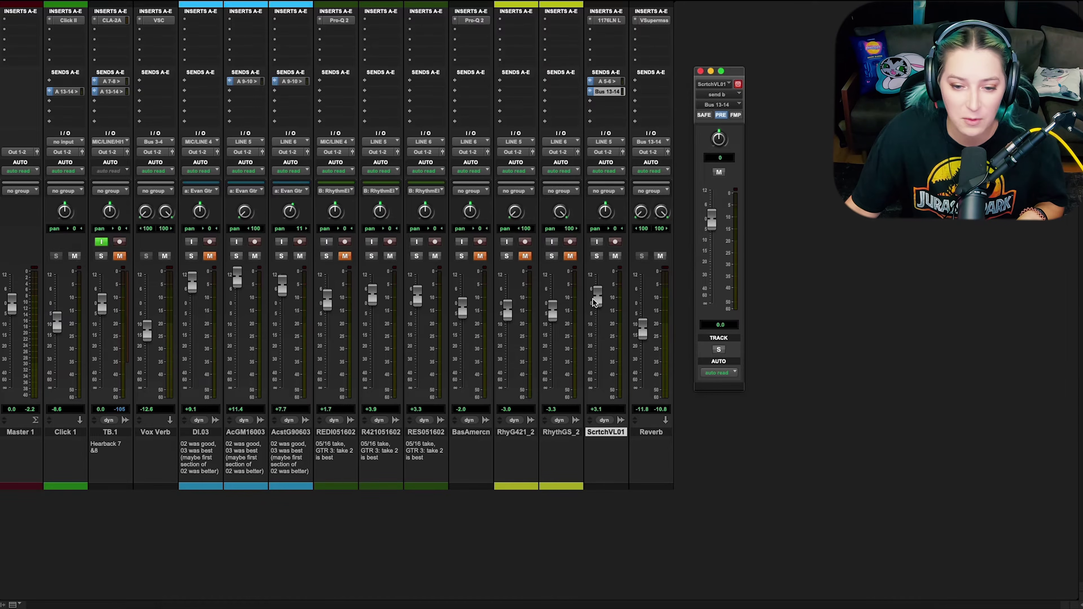
left_click_drag(599, 302, 601, 348)
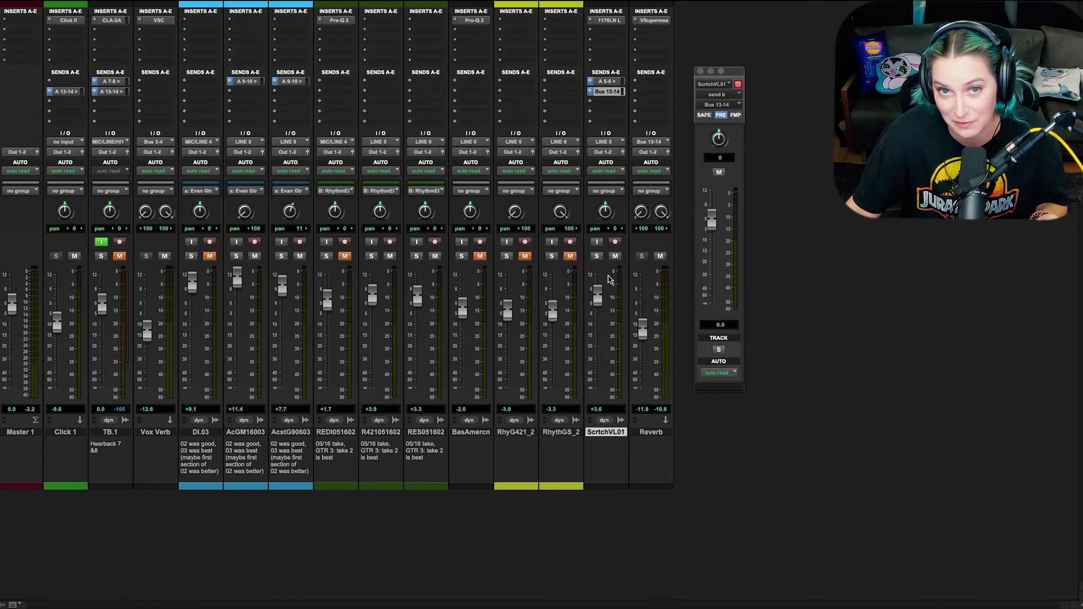
left_click(721, 116)
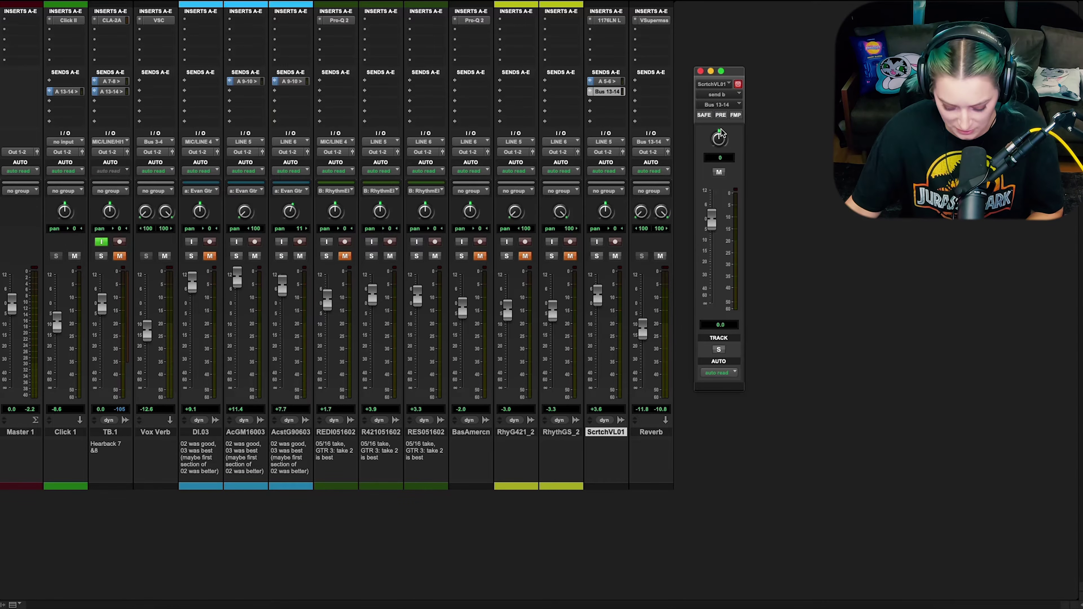
Play the vocal passage from about 1:00 to 1:26 and lower the ScrtchVL01 send level to -16.3 dB.
key("super+equal")
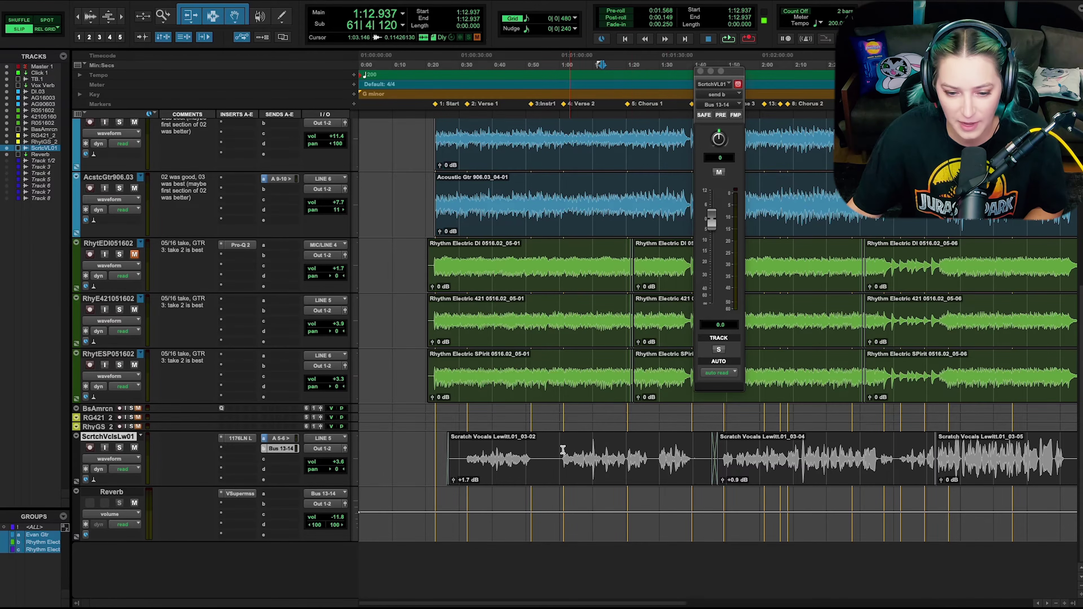
left_click_drag(561, 452, 647, 450)
key("space")
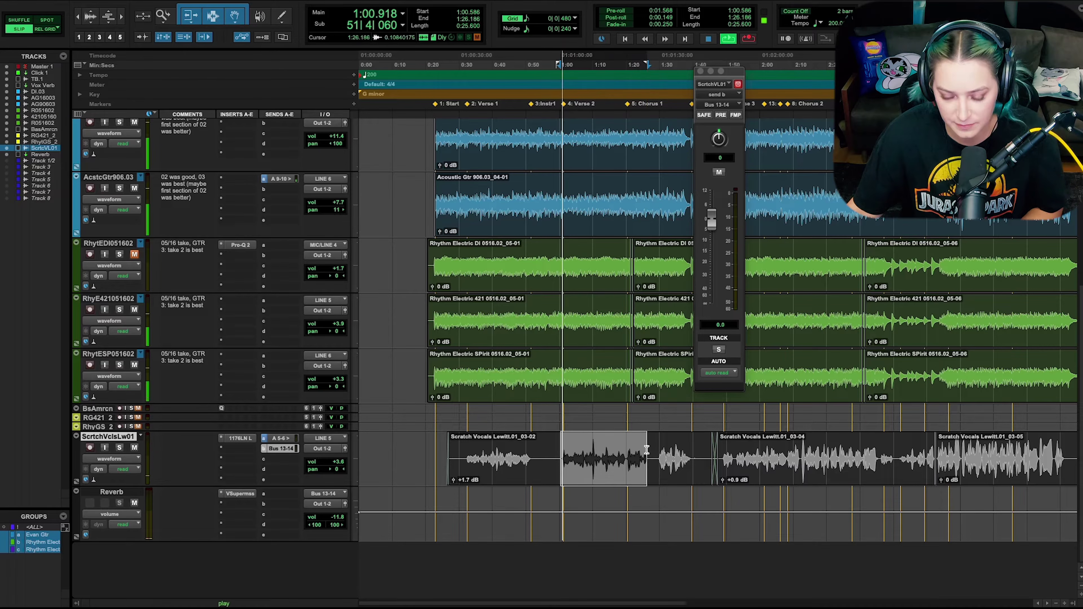
key("super+equal")
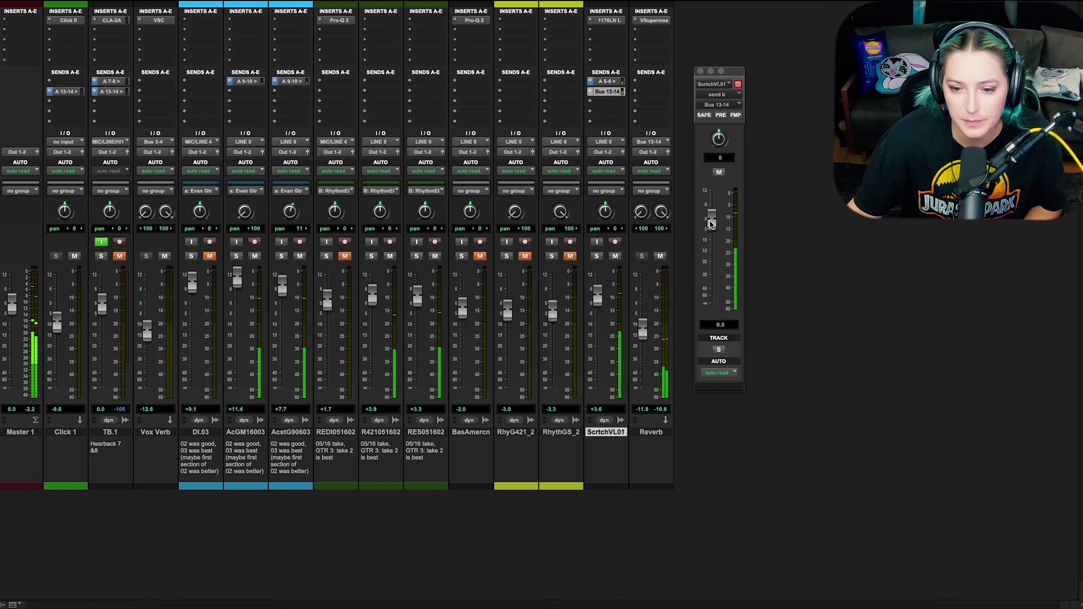
left_click_drag(711, 223, 711, 258)
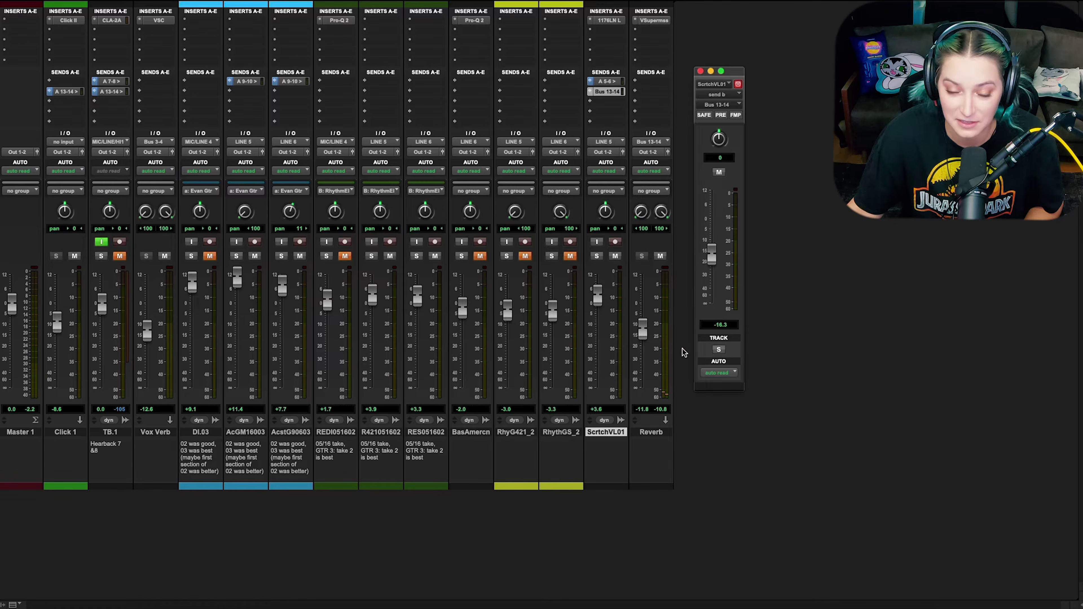
Switch ScrtchVL01's Bus 13-14 send to pre-fader and play the scratch vocal passage from about 1:01.1 to 1:26.5.
left_click(720, 115)
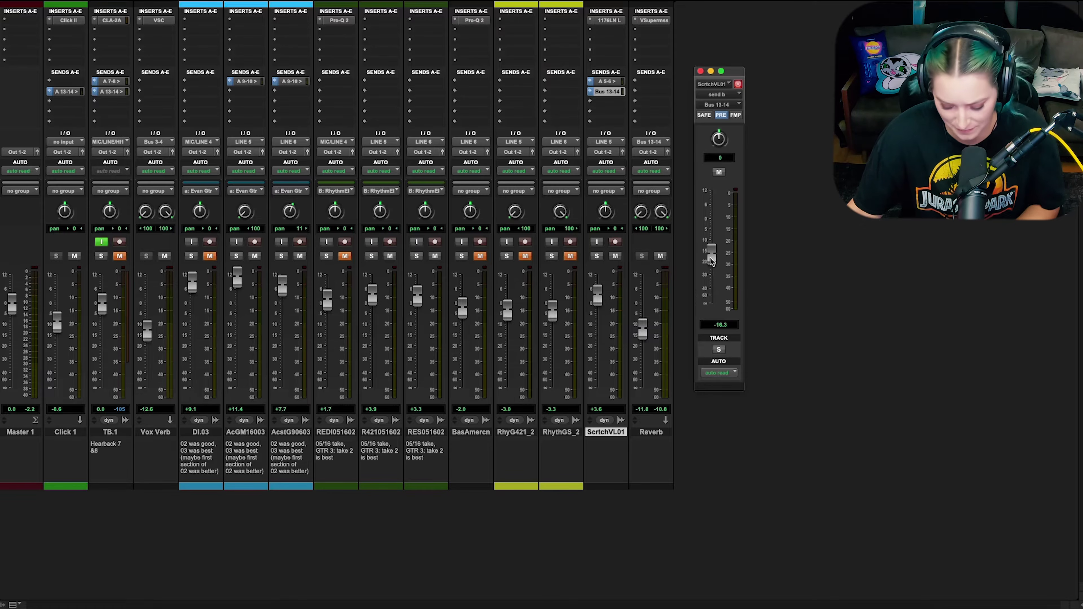
key("super+equal")
left_click_drag(561, 457, 648, 459)
key("space")
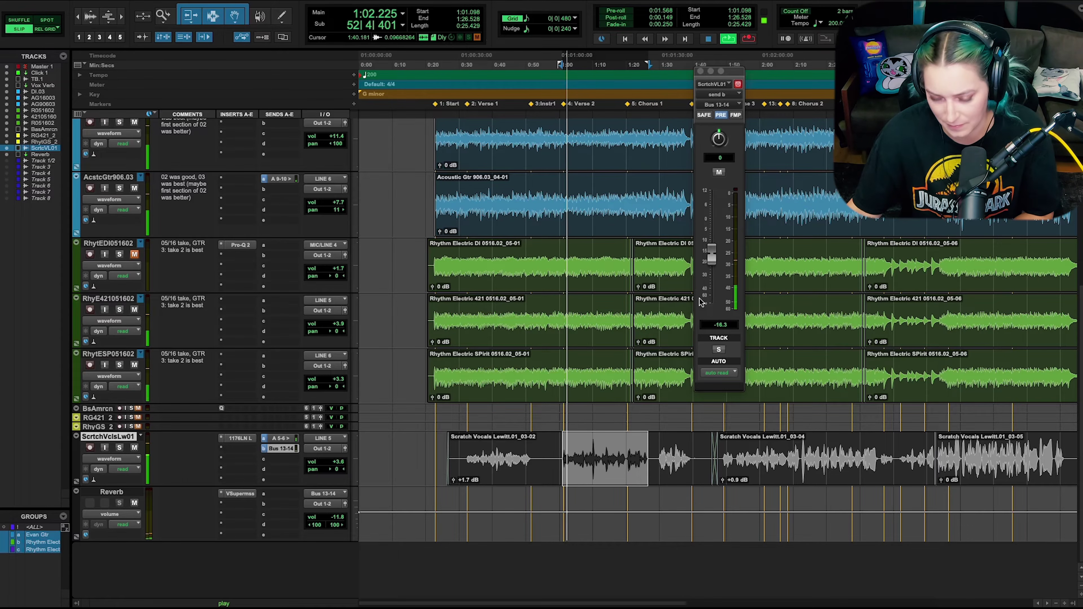
Pull the Bus 13-14 send level down to -∞, raise it to -4.9 dB, and reset it to 0.0 dB.
key("super+equal")
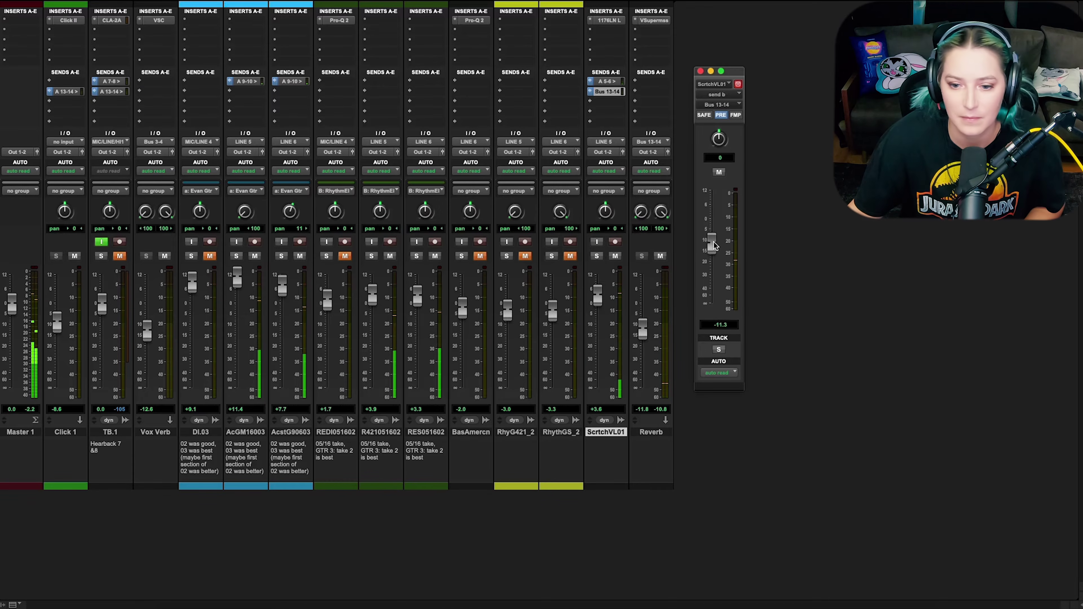
left_click_drag(711, 256, 703, 311)
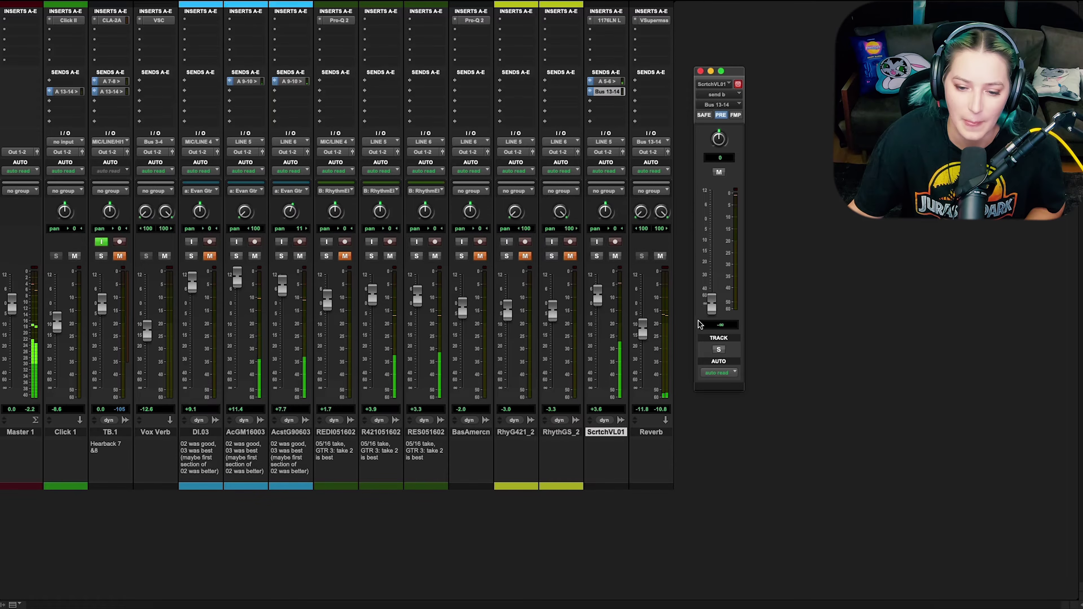
left_click_drag(718, 306, 713, 229)
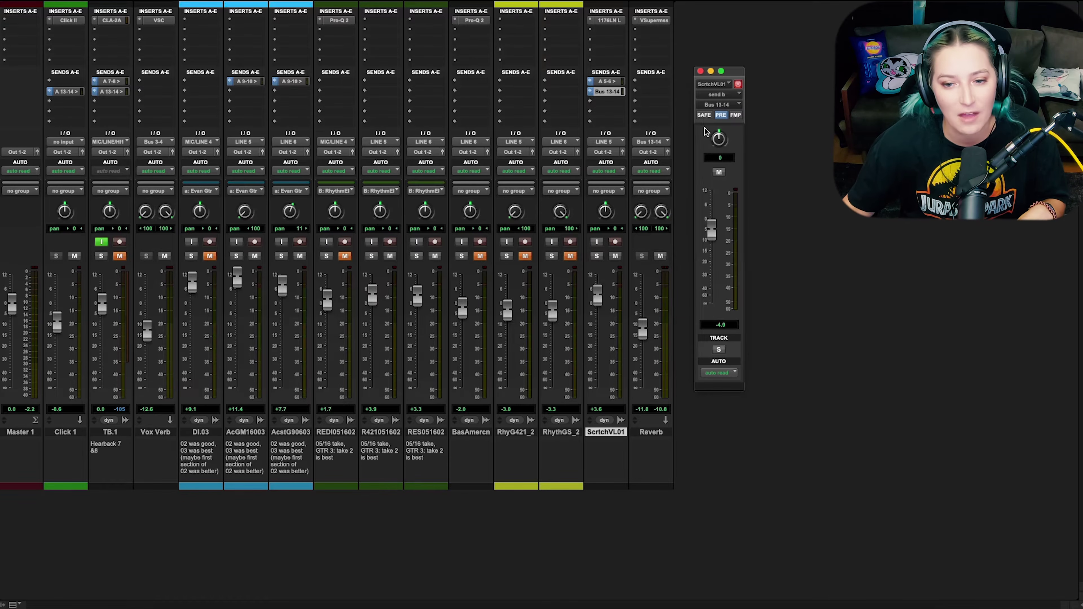
left_click(710, 233, "alt")
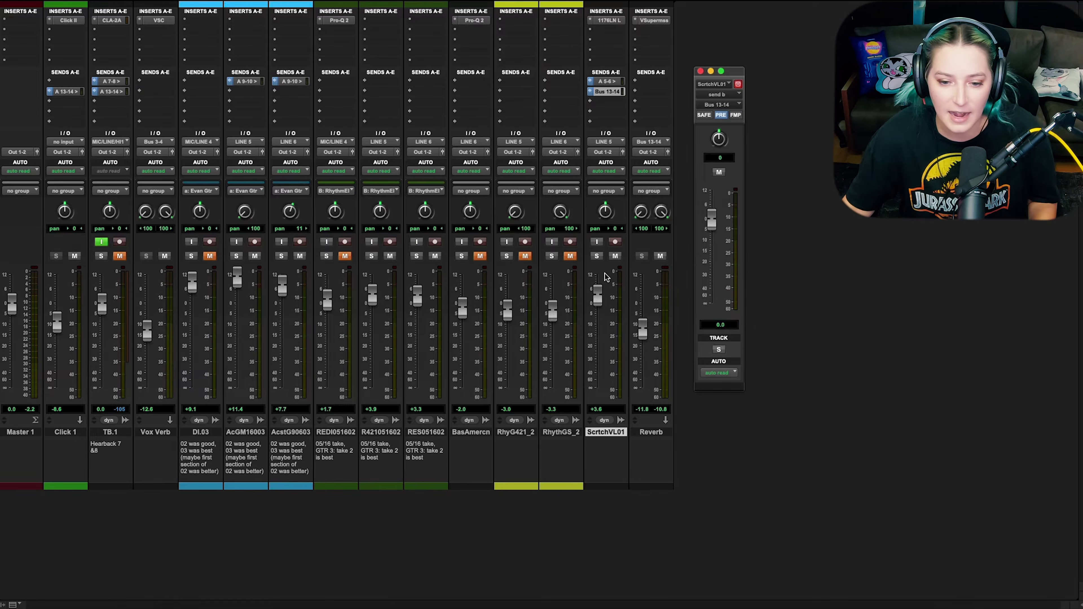
Lower ScrtchVL01's volume to -19.3 dB and switch its Bus 13-14 send back to post-fader.
left_click_drag(597, 304, 591, 351)
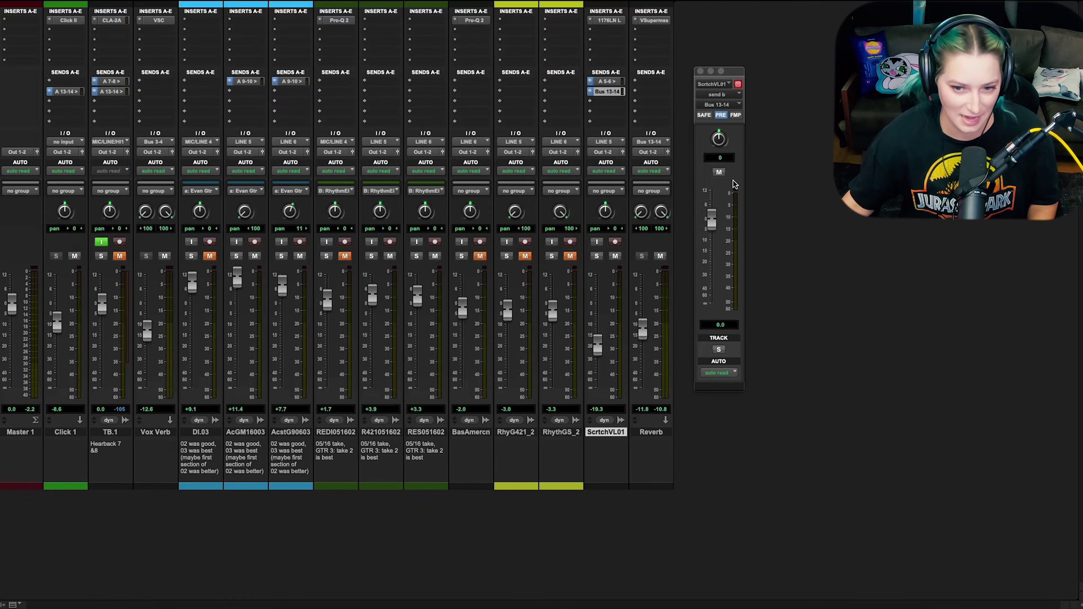
left_click(721, 116)
left_click(721, 116)
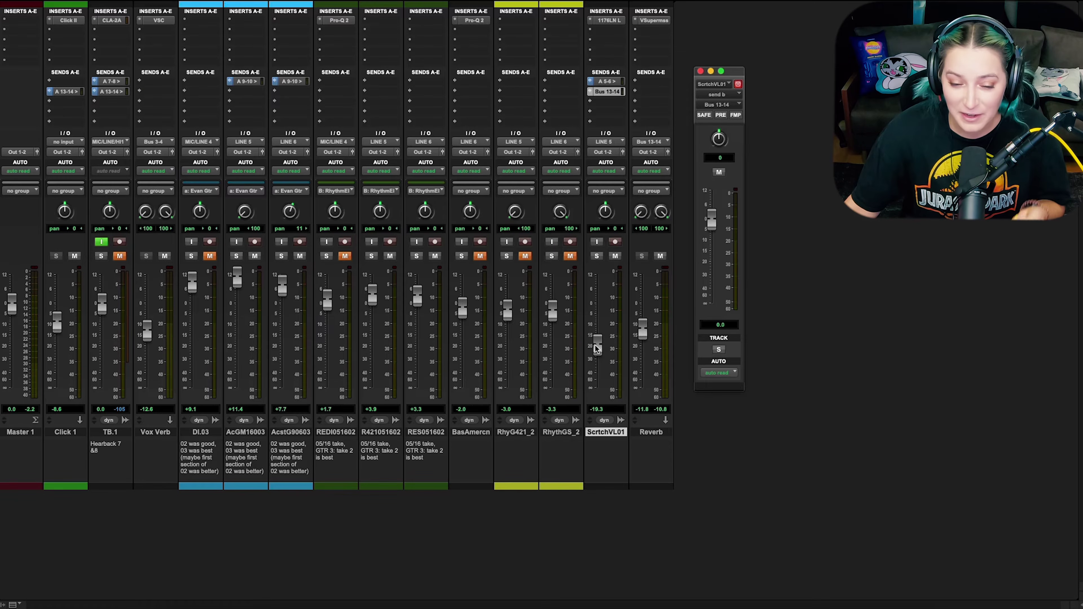
Raise ScrtchVL01's volume in stages through -14.5 and +1.6 dB to +2.8 dB.
mouse_move(597, 349)
left_mouse_down()
mouse_move(597, 323)
mouse_move(598, 338)
left_mouse_up()
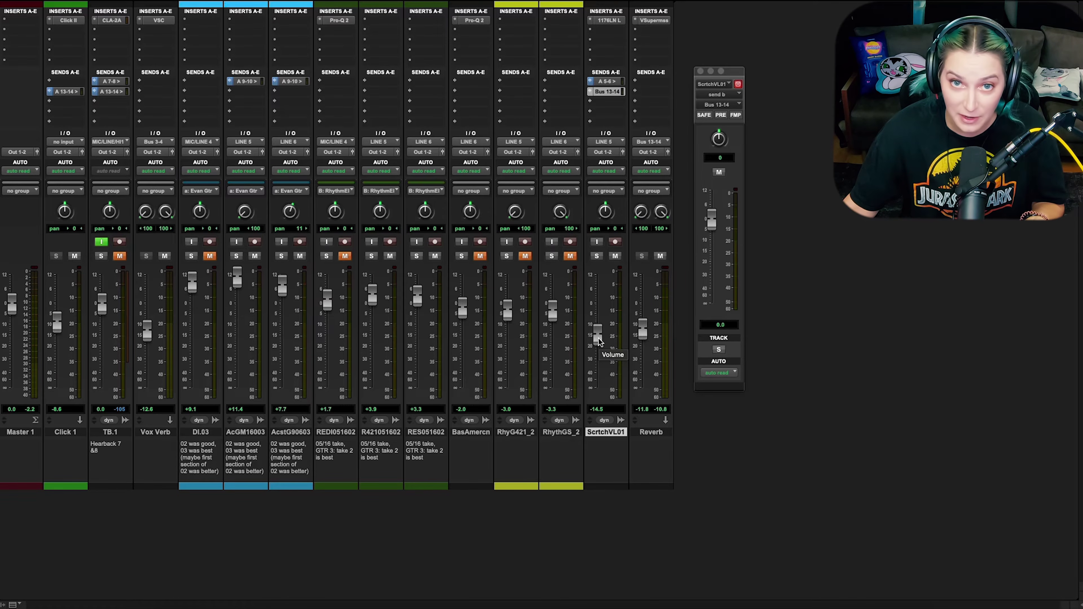
left_click_drag(598, 340, 599, 308)
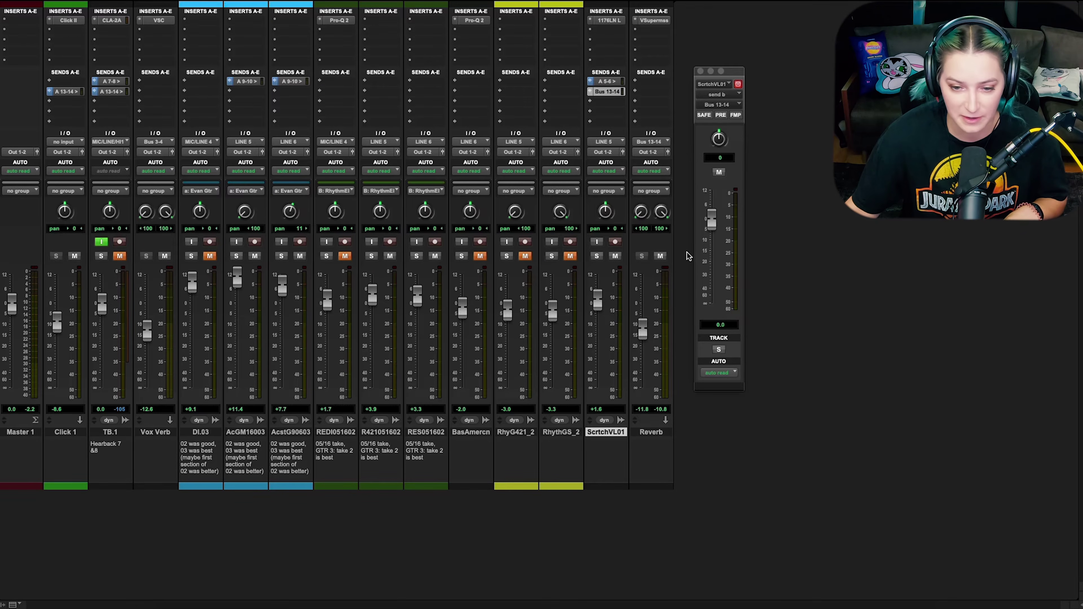
left_click_drag(597, 301, 599, 299)
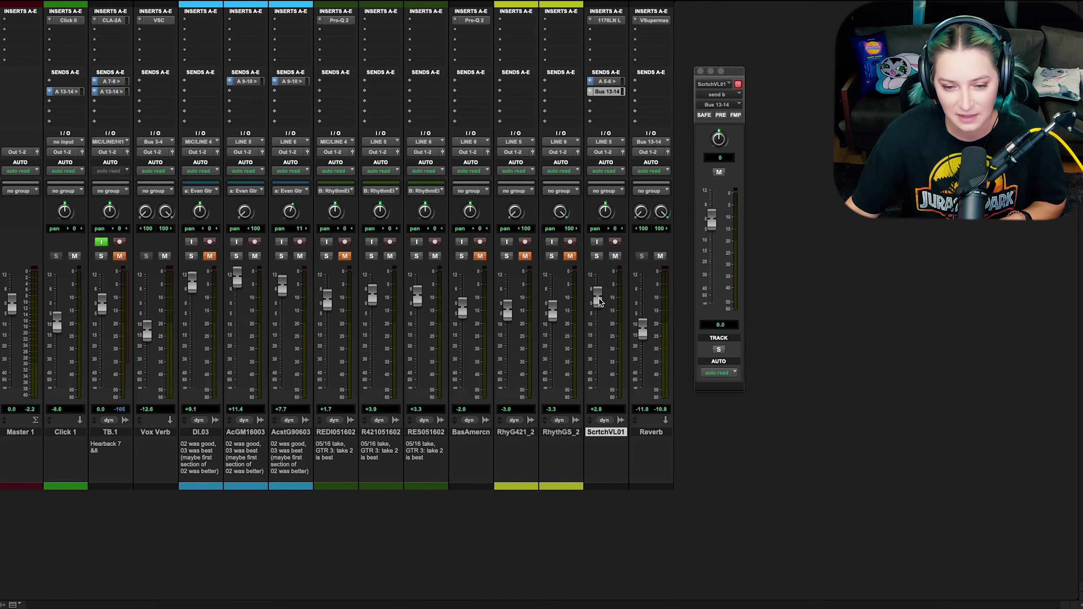
Select the verse 2 scratch vocal passage from about 1:00.9 to 1:26.2 and play it with the send post-fader.
key("super+equal")
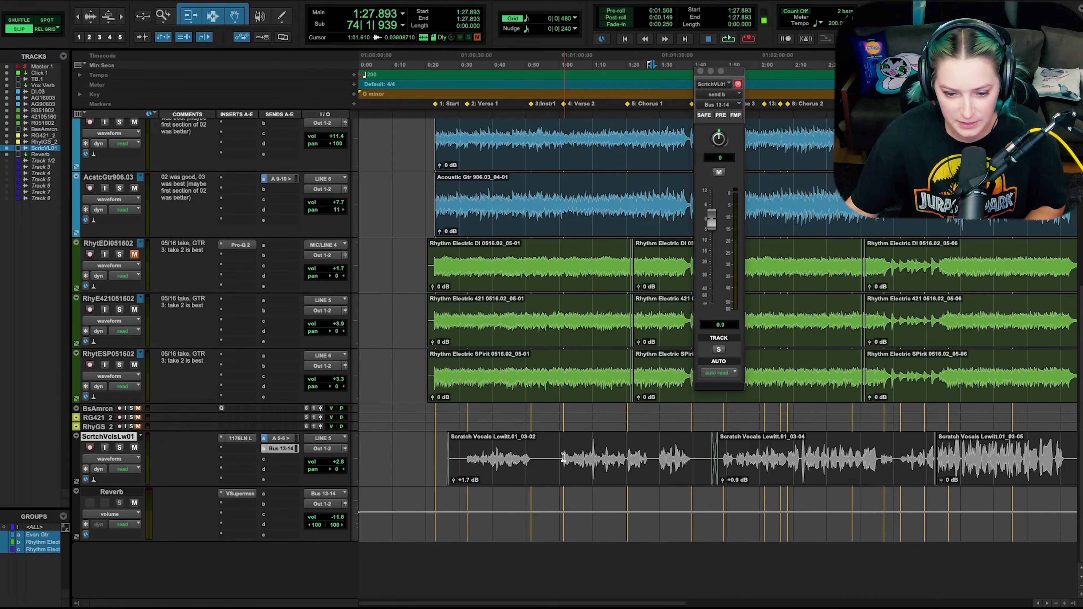
left_click_drag(562, 456, 644, 457)
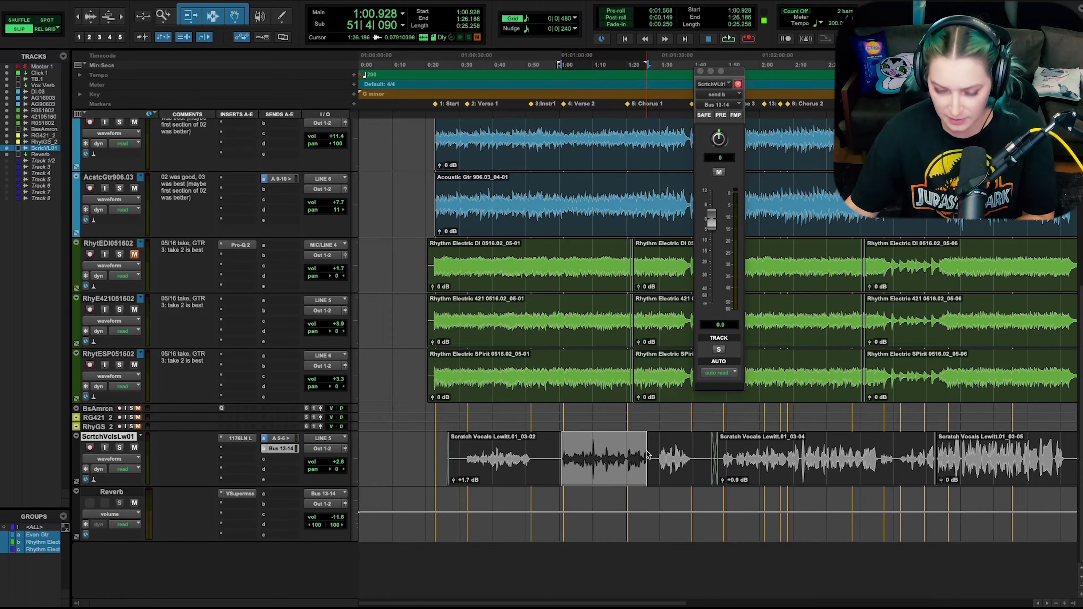
key("super+equal")
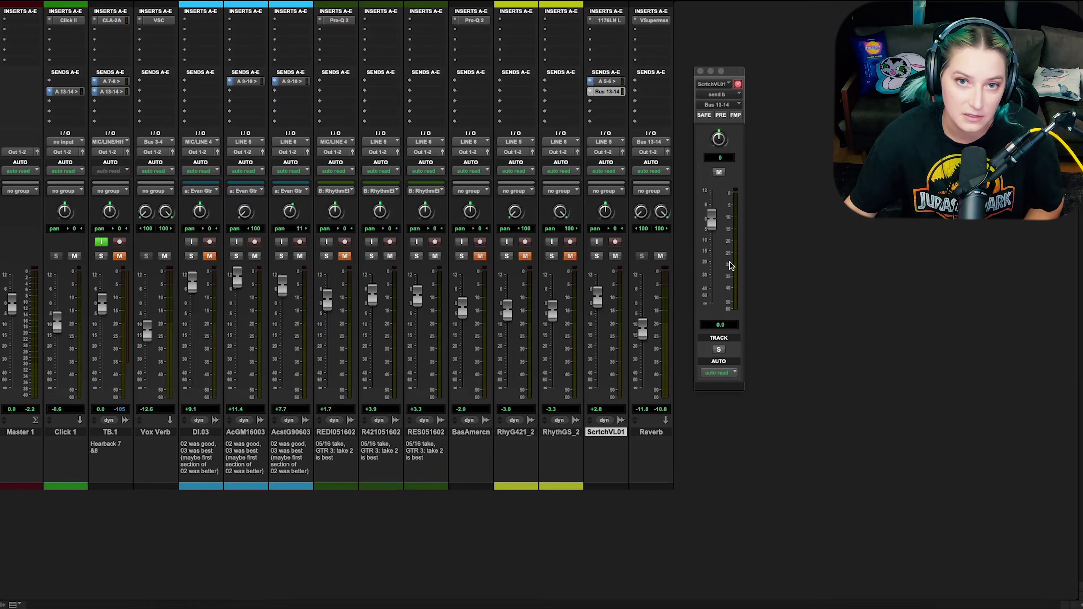
key("space")
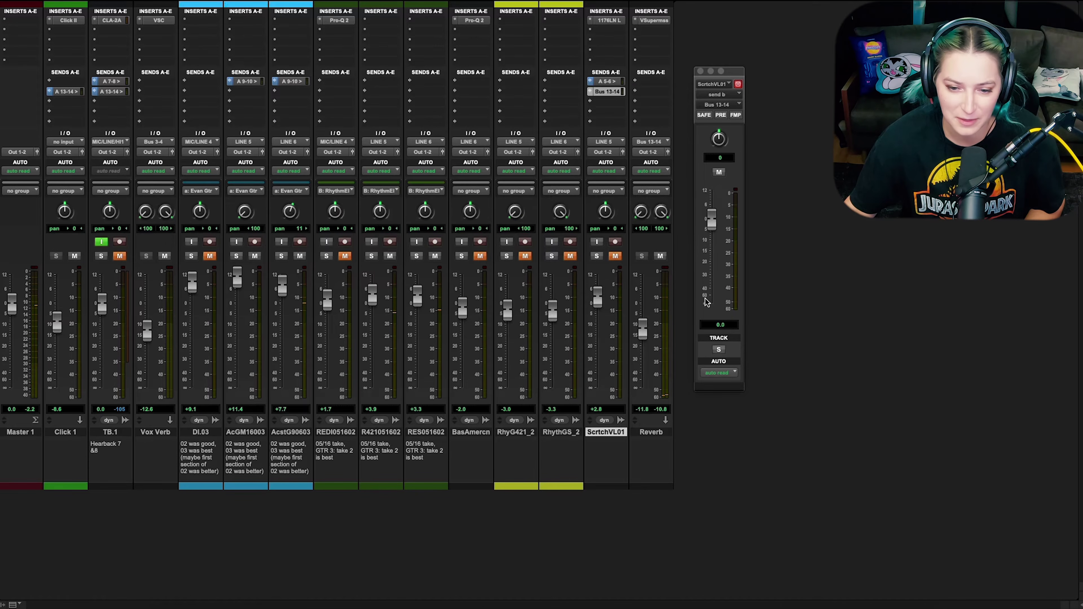
Toggle ScrtchVL01's mute off and on several times with its send post-fader, leaving the track muted.
left_click(614, 255)
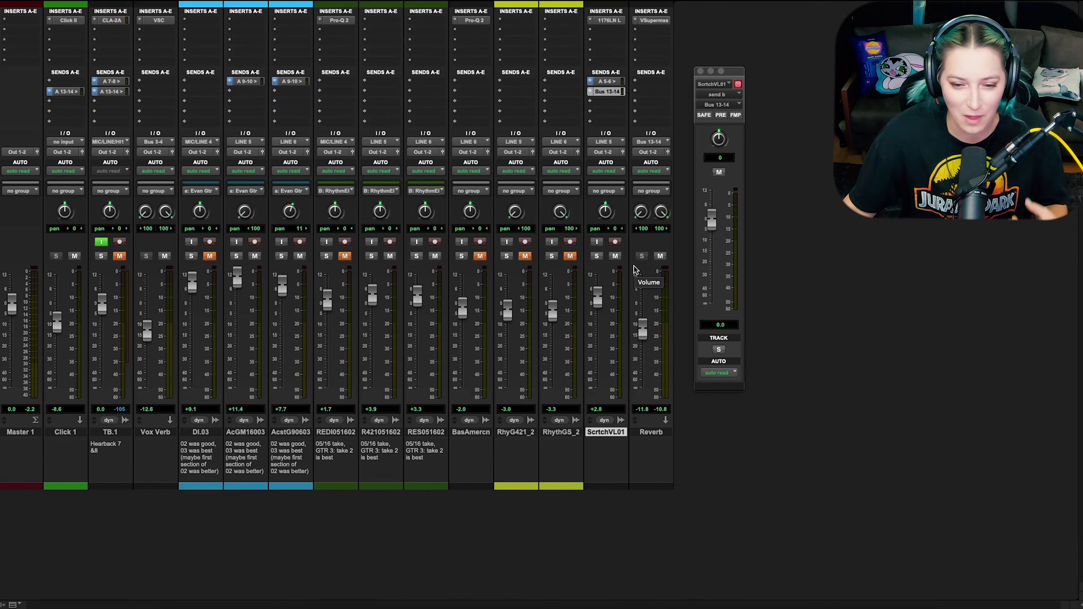
left_click(616, 256)
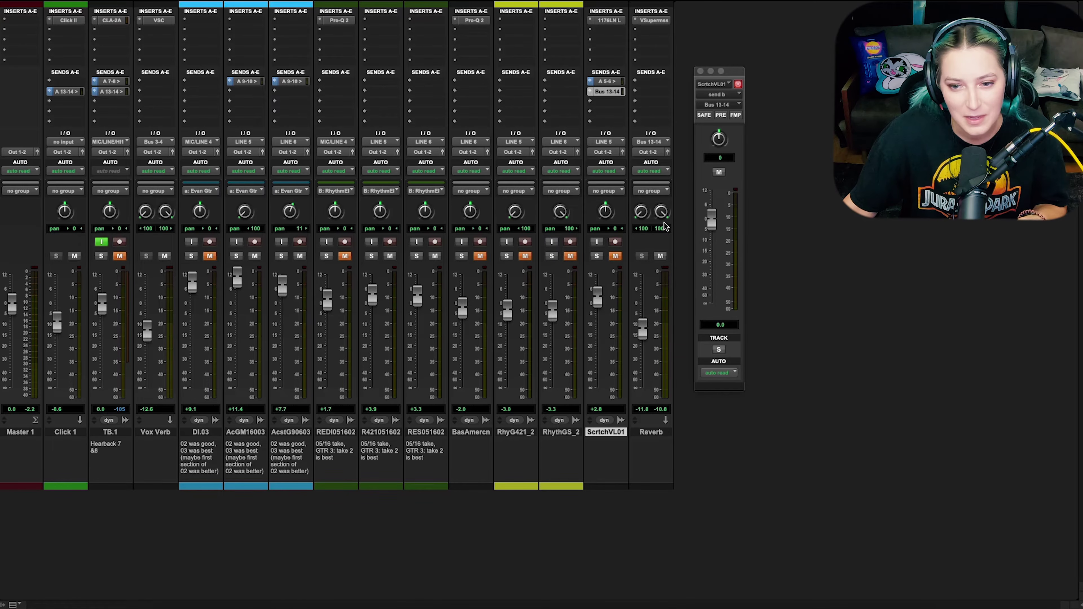
left_click(616, 257)
left_click(615, 257)
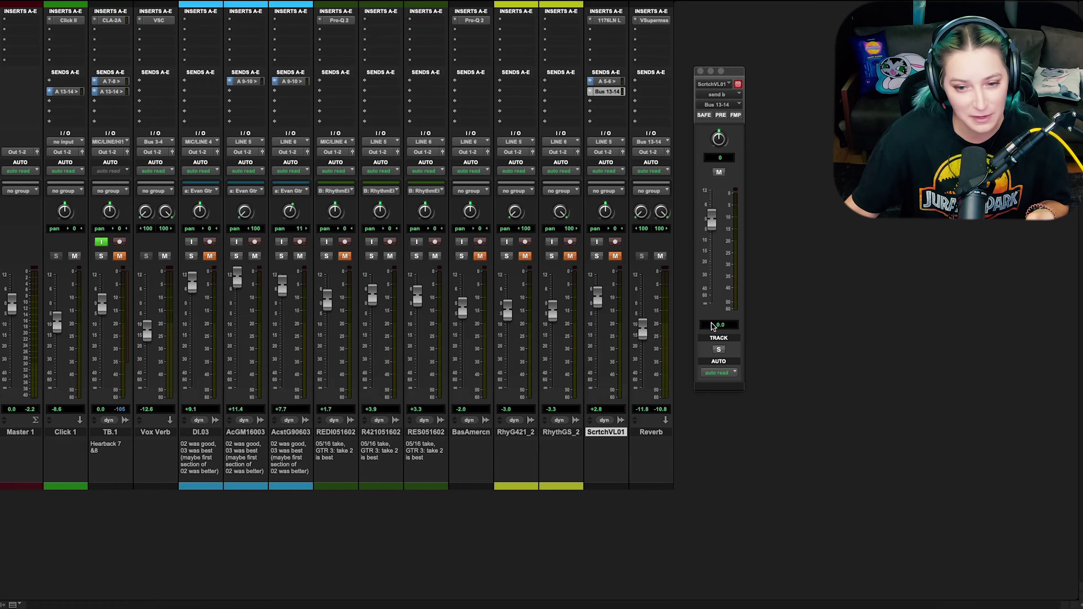
left_click(616, 256)
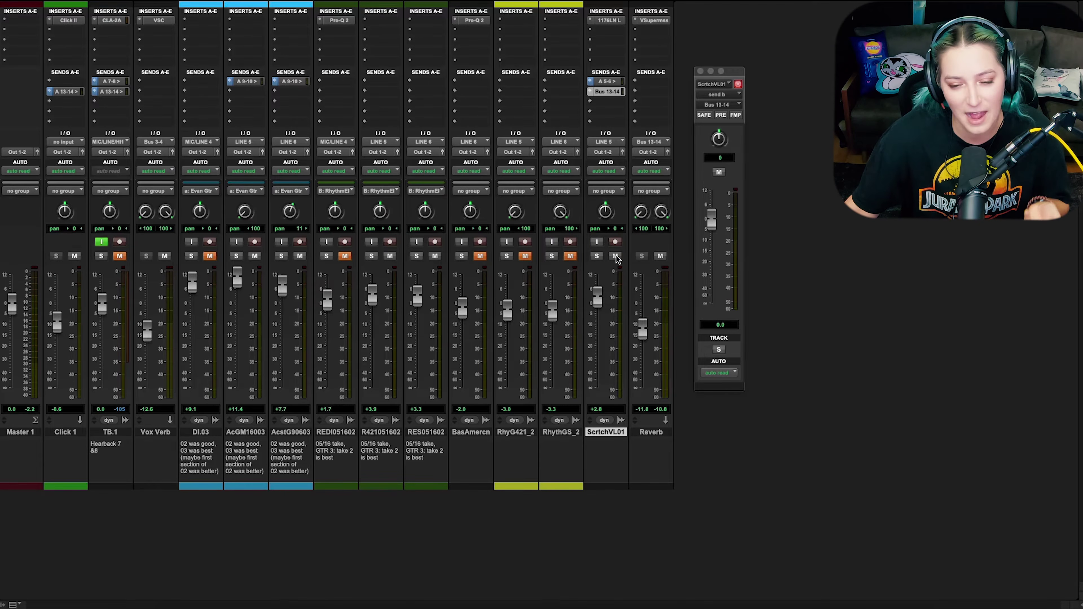
left_click(616, 257)
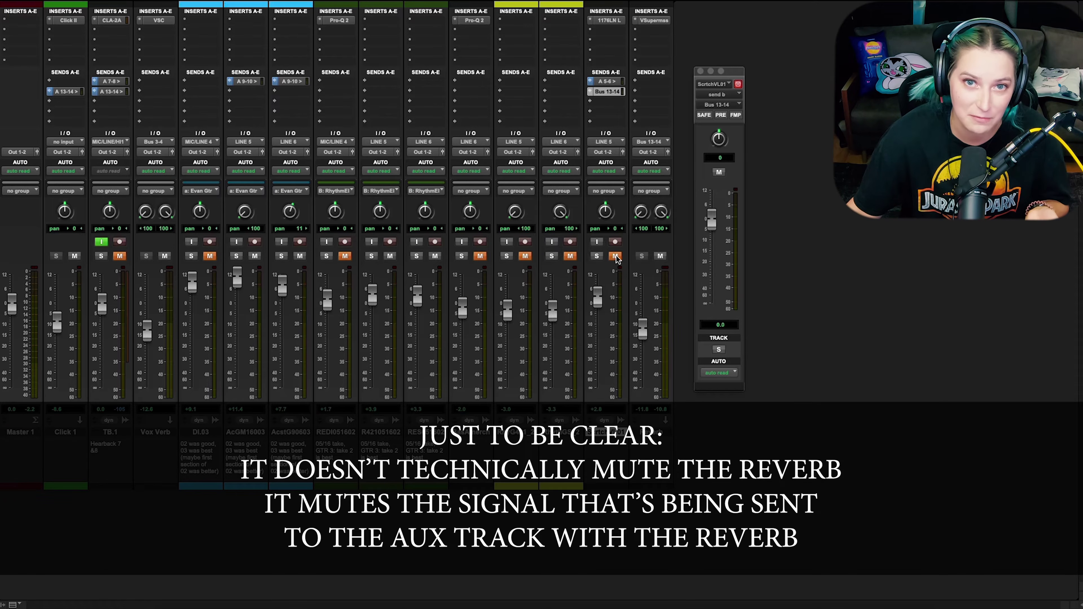